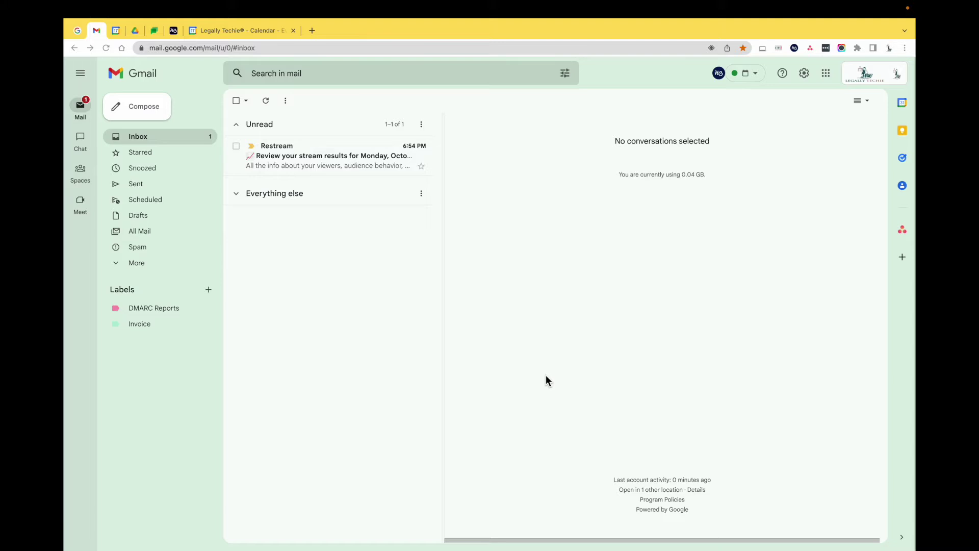
Step: Collapse Unread, mark the starred Jackson case pleading email unread, and return to the inbox
click(259, 124)
click(142, 152)
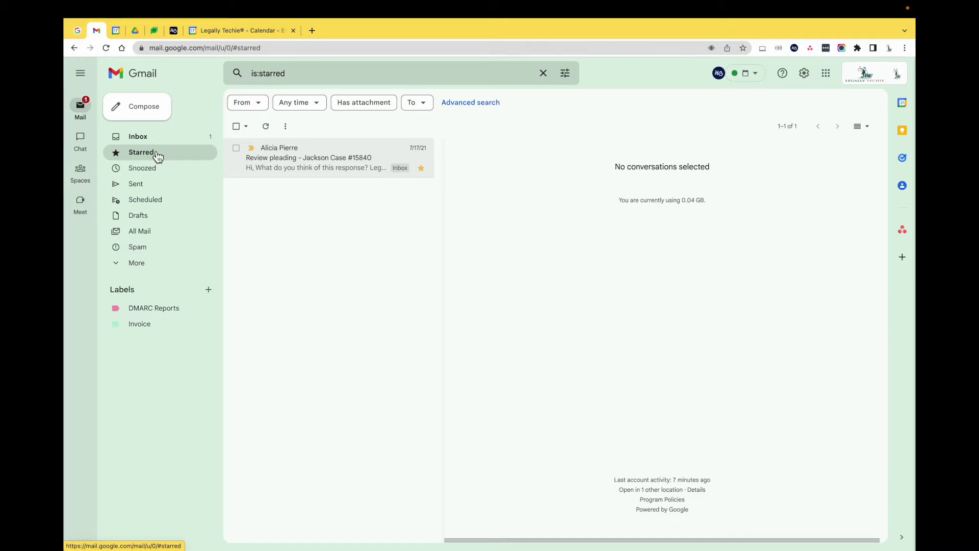
right_click(300, 161)
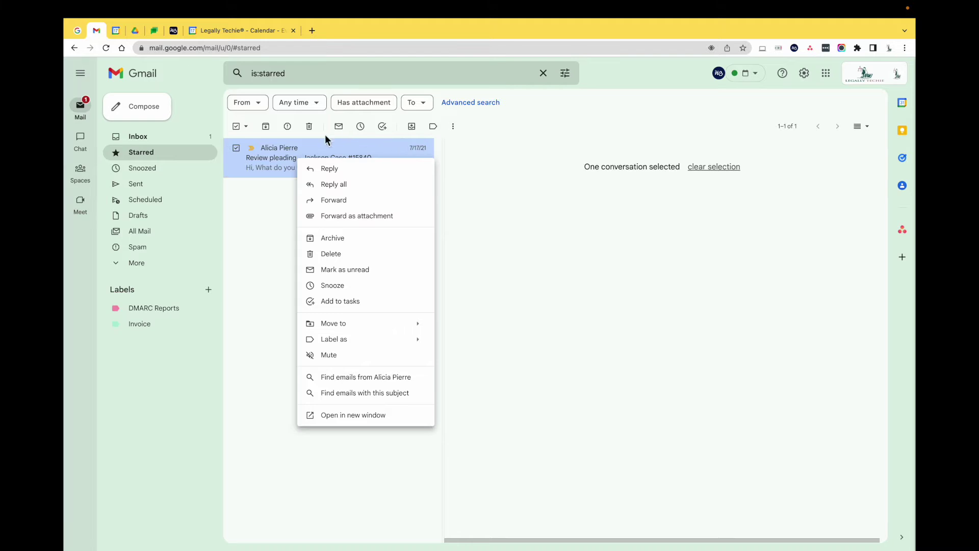
click(339, 128)
mouse_move(103, 169)
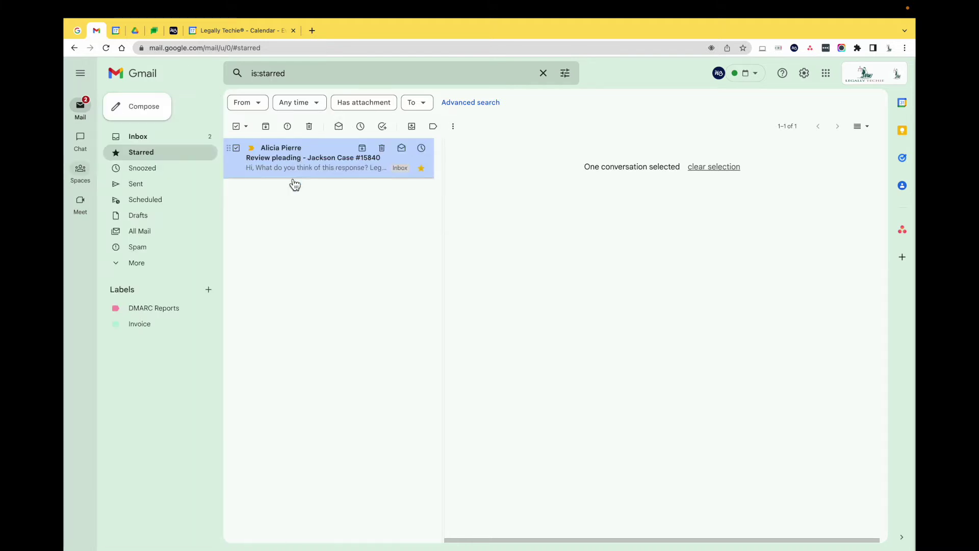
click(151, 136)
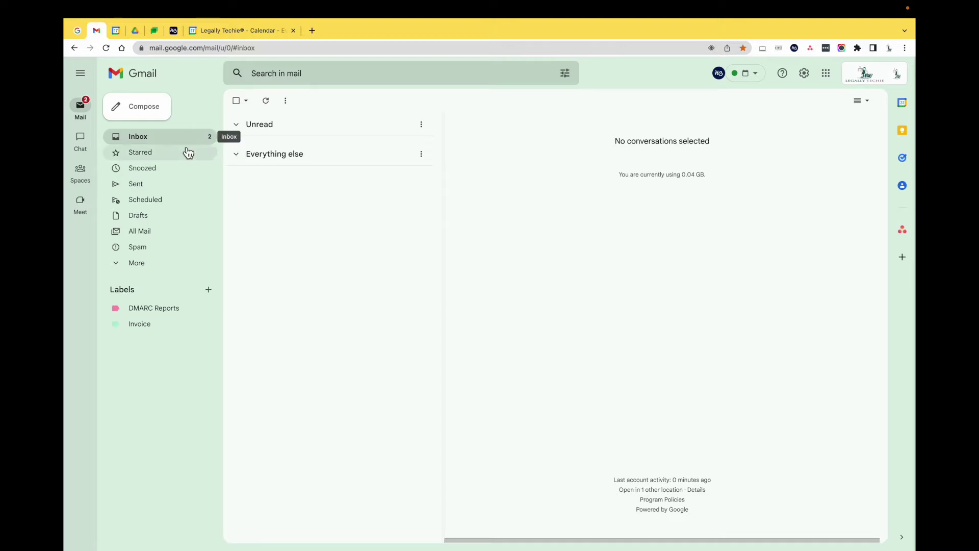
Step: Browse Starred, Sent, All Mail and Drafts, then expand More to reveal Important, Trash and Categories
click(145, 157)
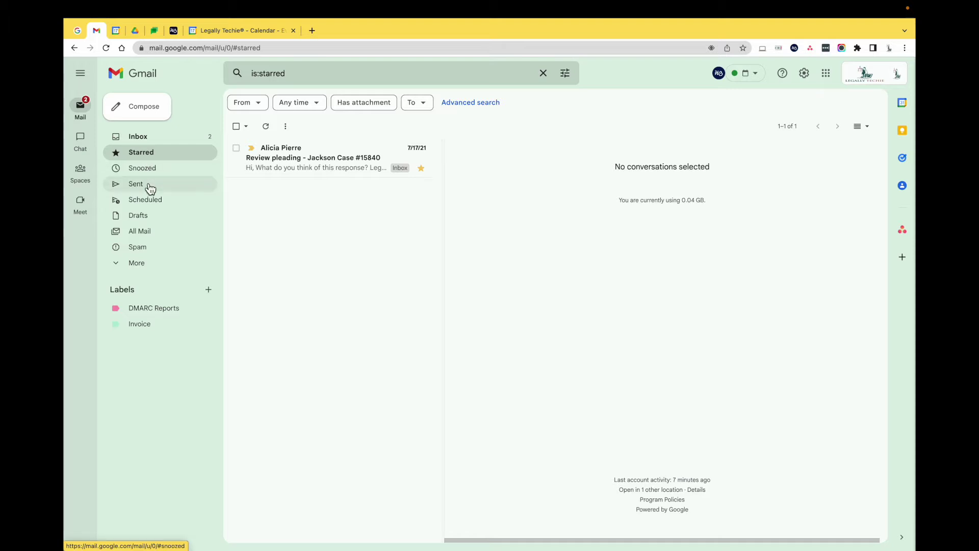
click(148, 185)
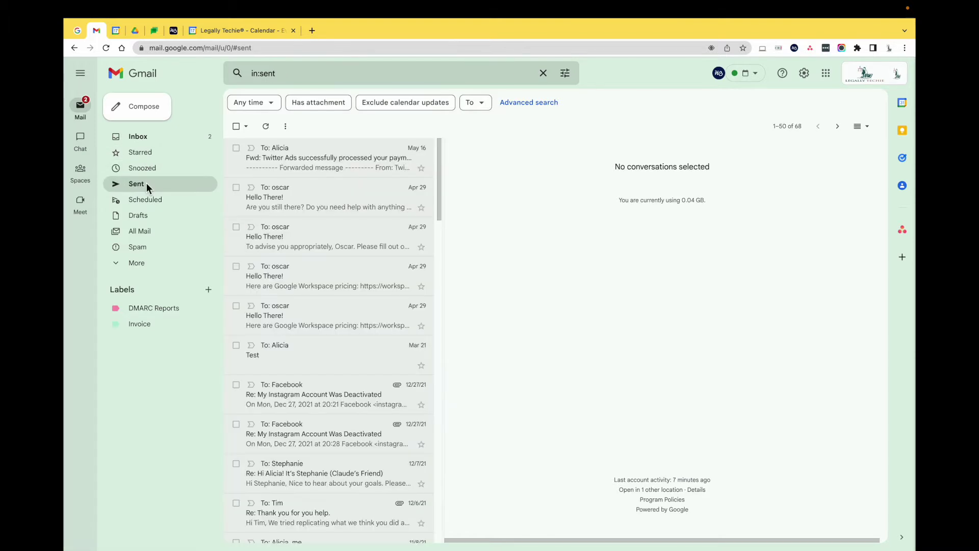
click(146, 236)
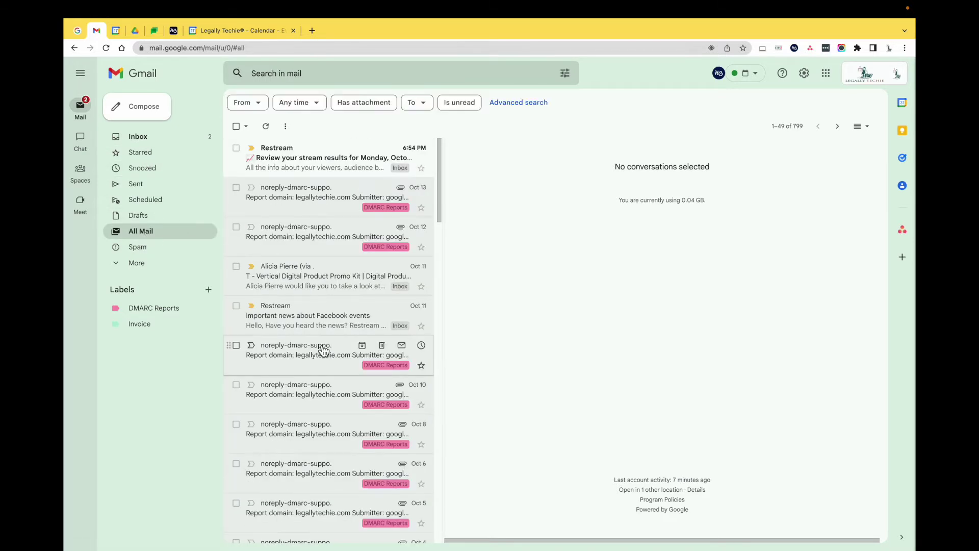
click(147, 217)
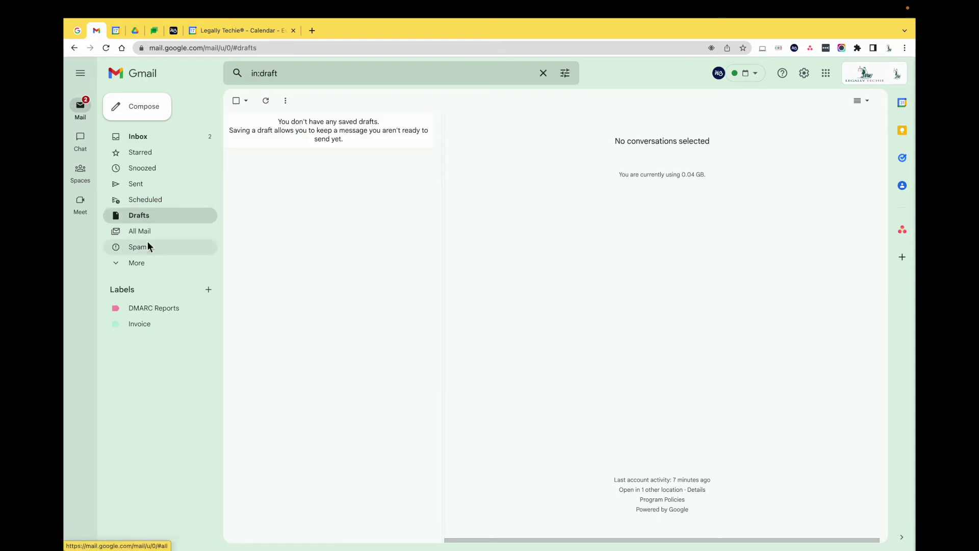
click(143, 264)
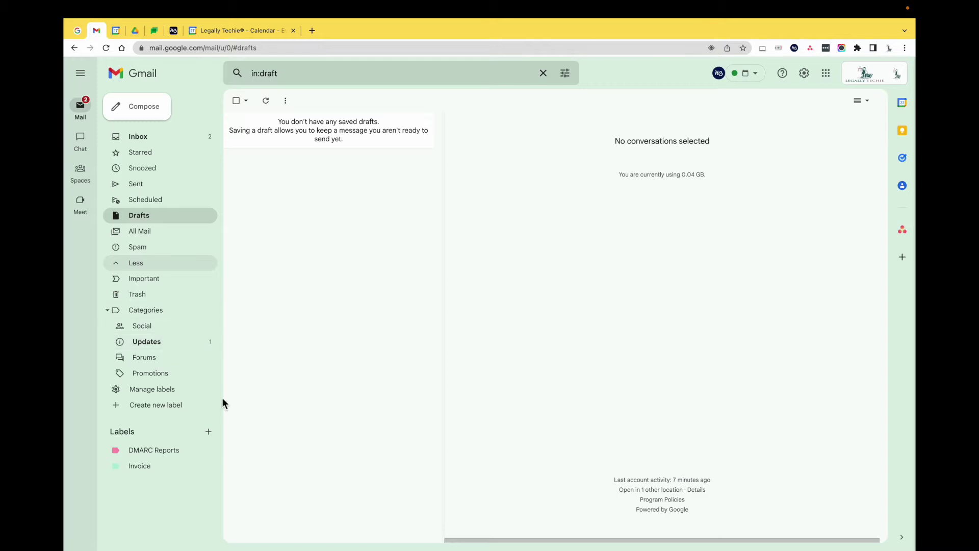
click(209, 435)
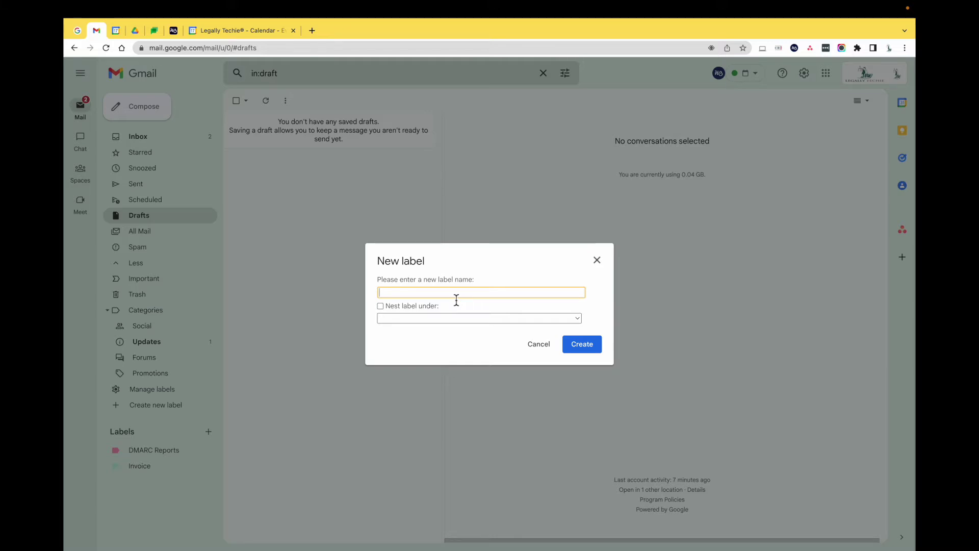
click(596, 351)
click(210, 451)
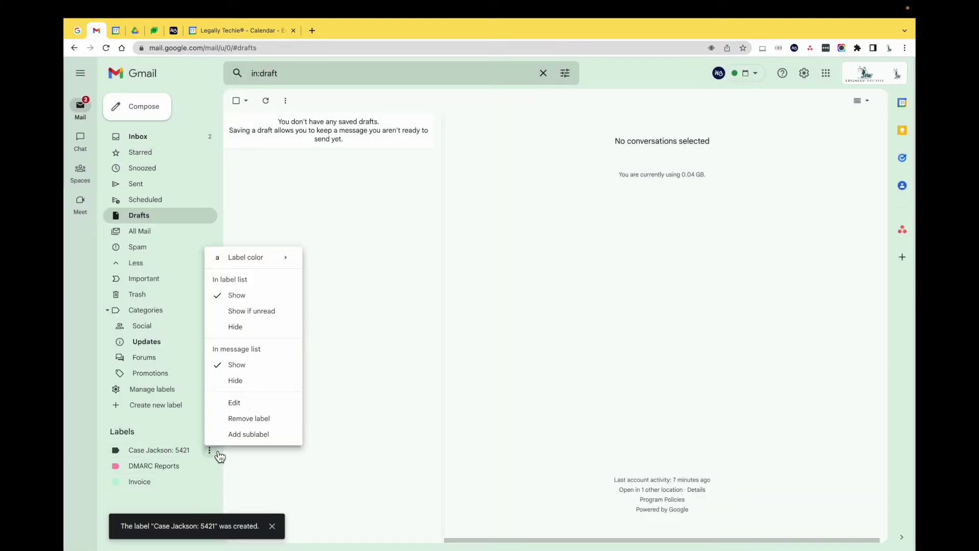
mouse_move(278, 262)
click(379, 288)
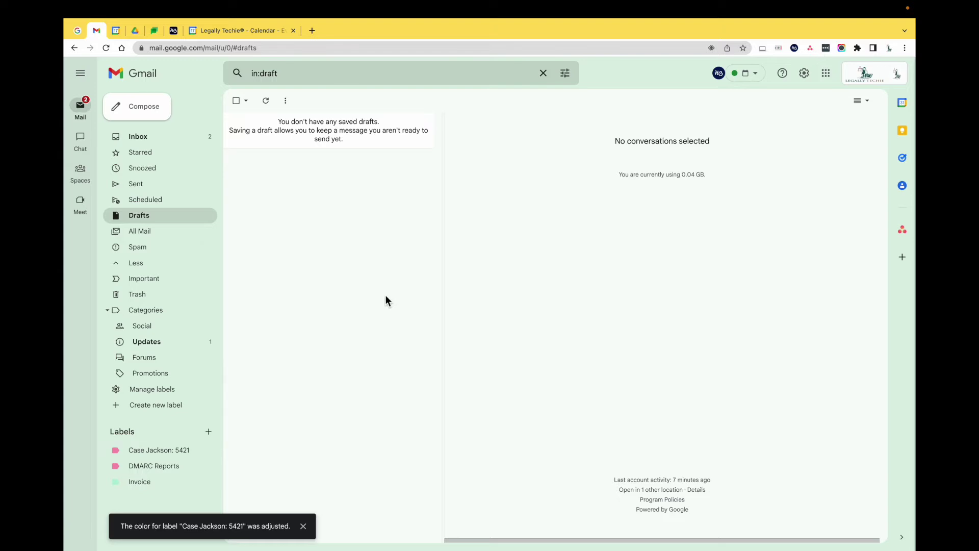
click(209, 450)
mouse_move(296, 258)
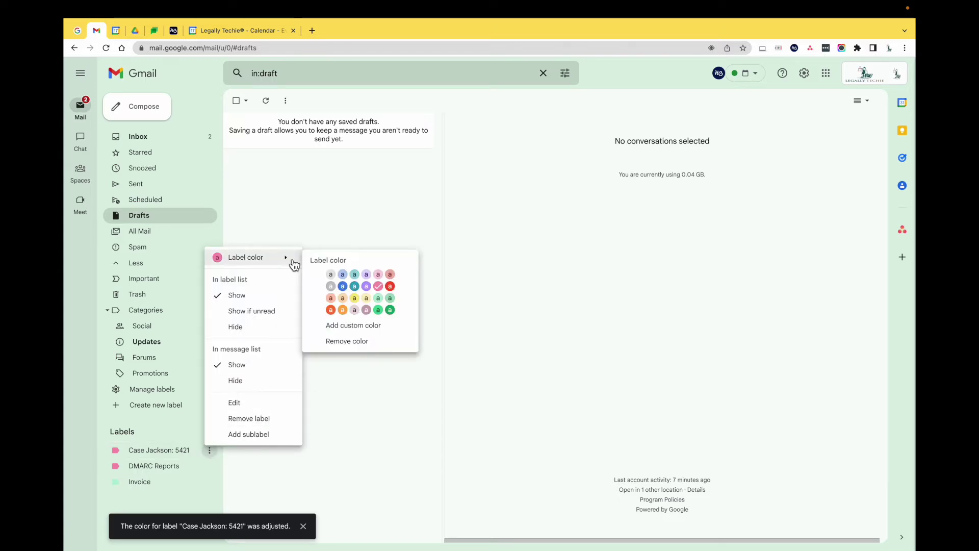
click(390, 287)
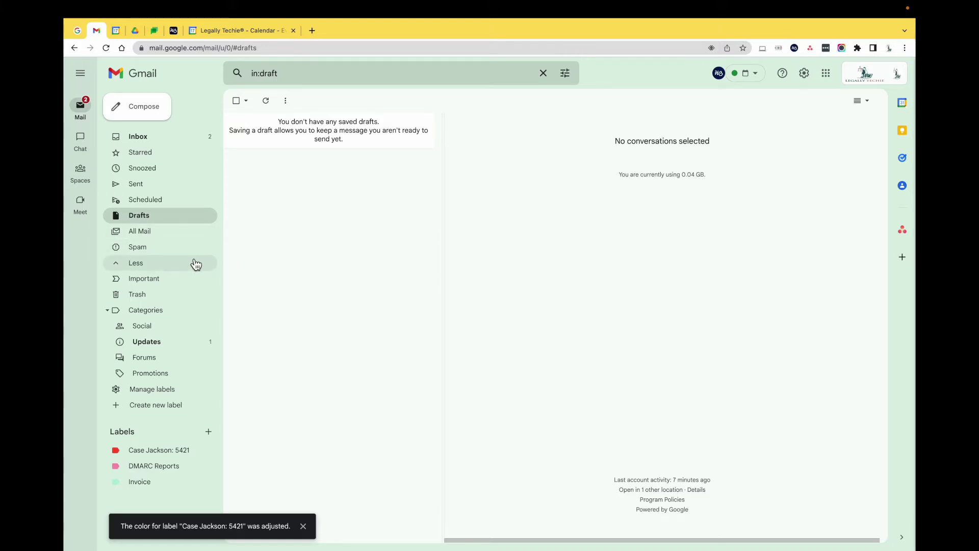
click(164, 297)
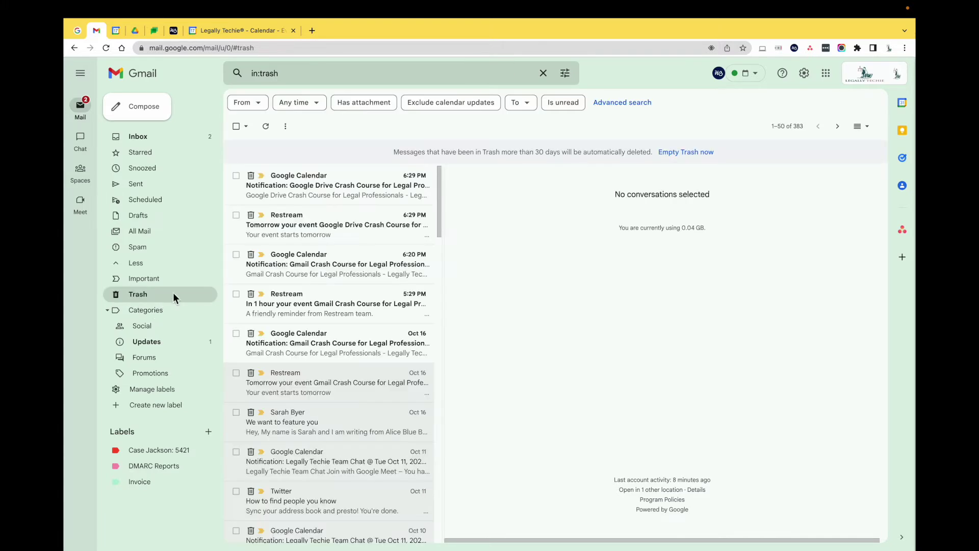
scroll(332, 450, down, 1)
scroll(331, 451, down, 12)
scroll(326, 451, up, 6)
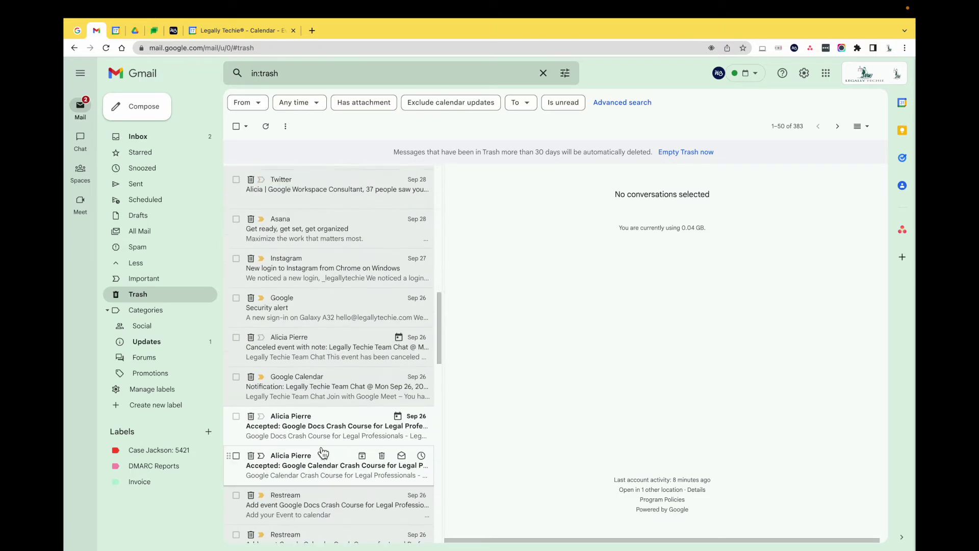
scroll(323, 452, up, 8)
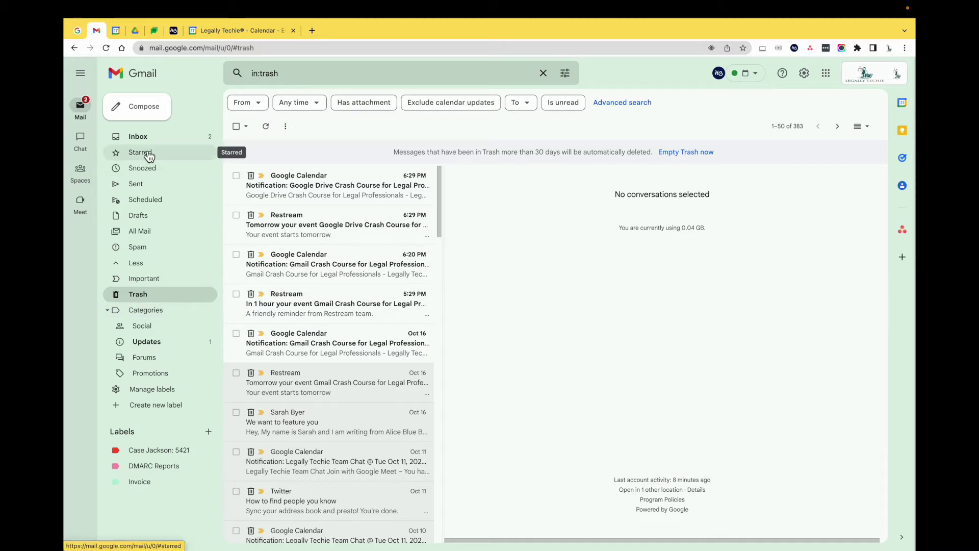
click(162, 452)
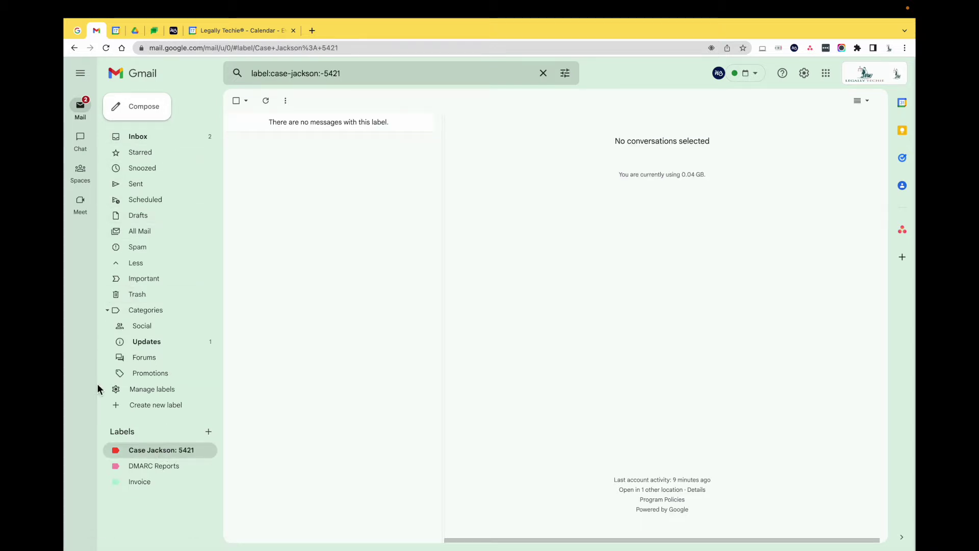
Step: Start a new email addressed to the first suggested contact from a name search
click(154, 119)
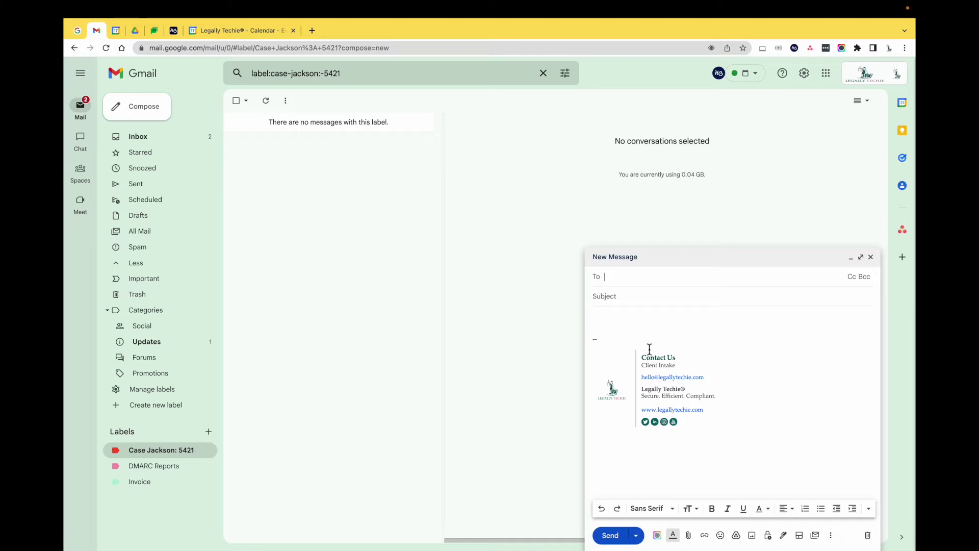
text(alic)
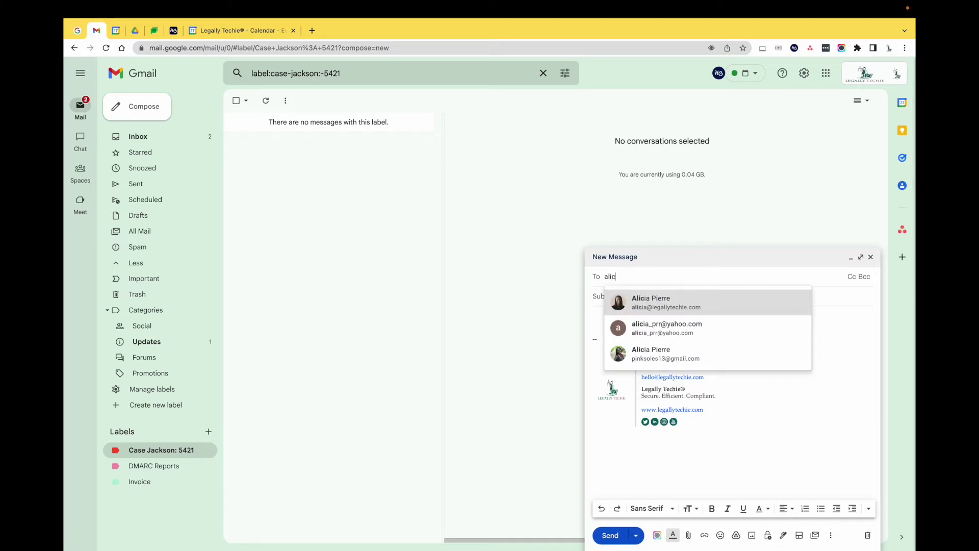
click(657, 313)
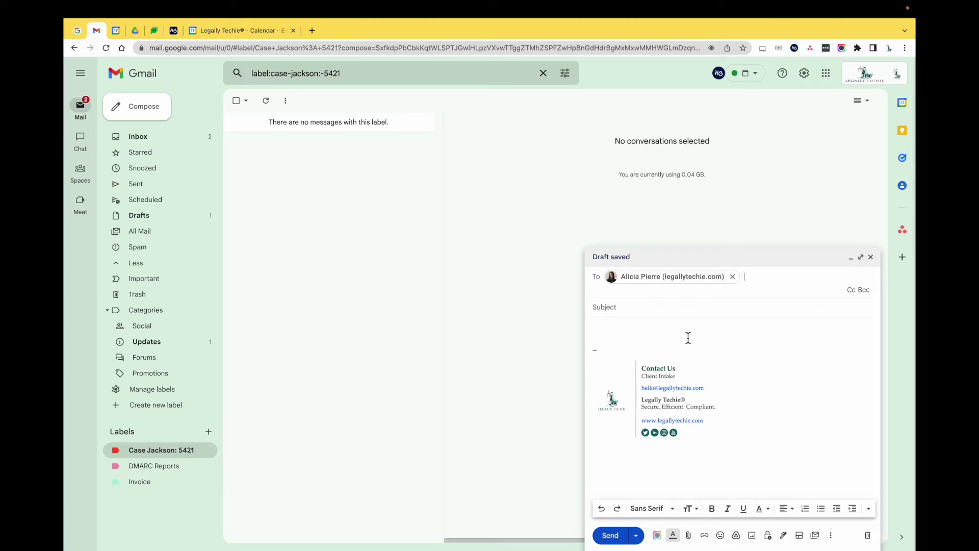
click(782, 396)
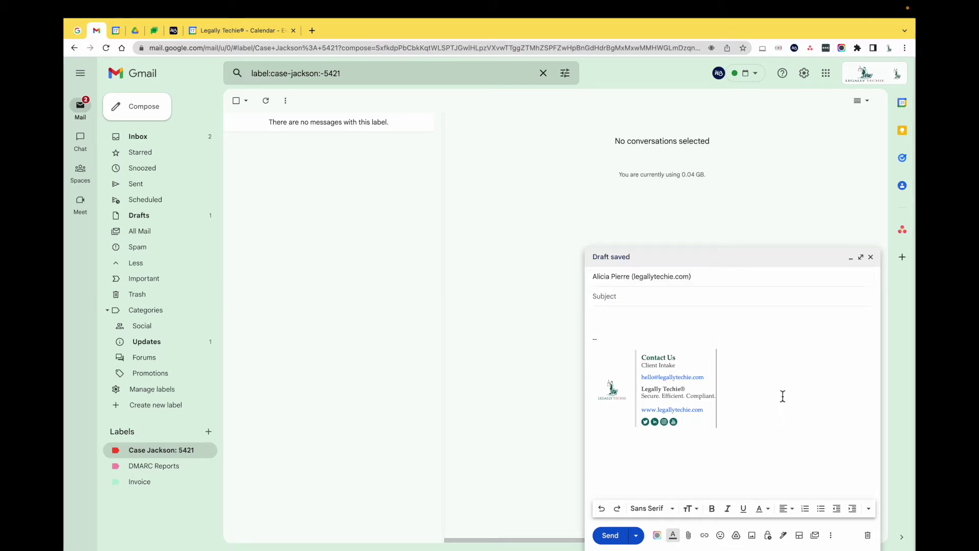
Step: Preview the Schedule send time options, then dismiss them without scheduling
click(637, 535)
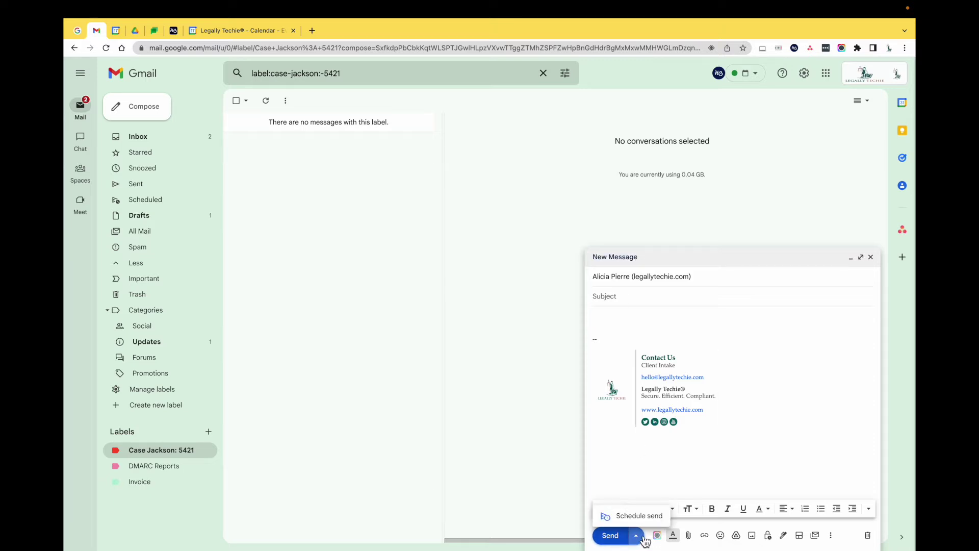
click(635, 516)
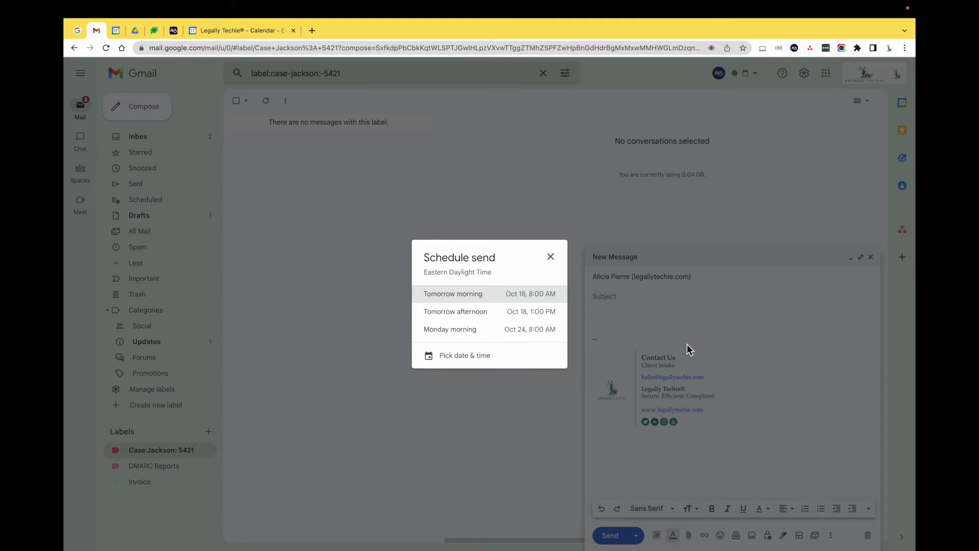
click(726, 474)
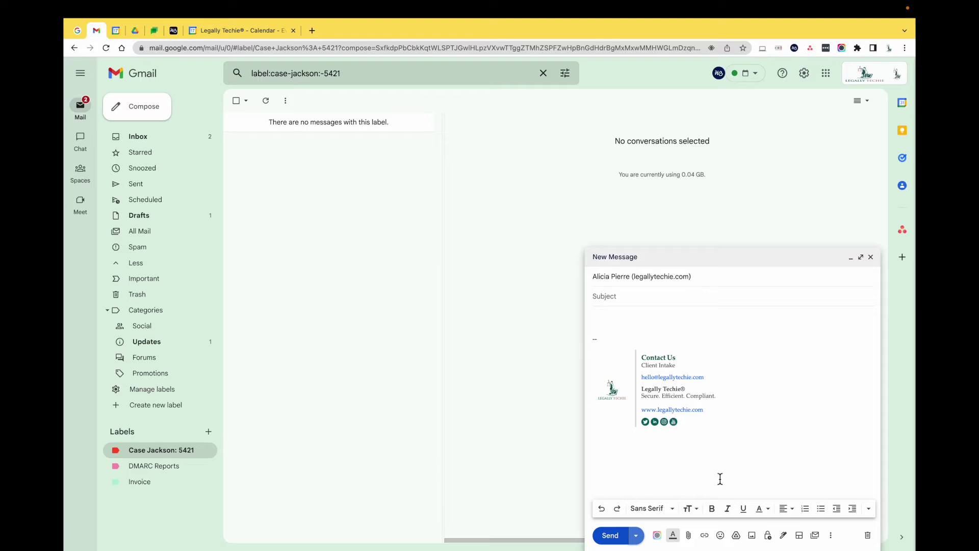
Step: Check the Confidential mode settings, dismiss them, and bring up the saved Templates list
click(769, 536)
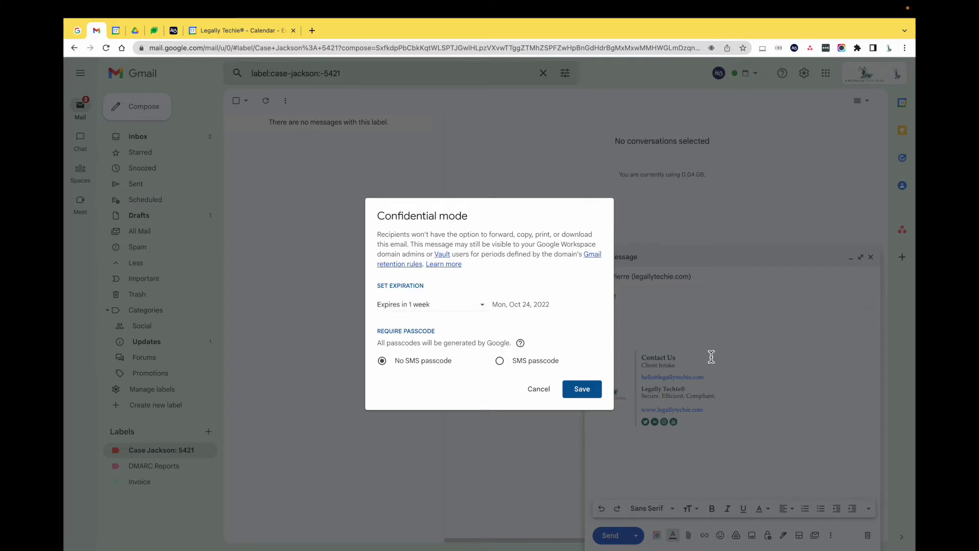
key(Escape)
click(831, 535)
mouse_move(800, 411)
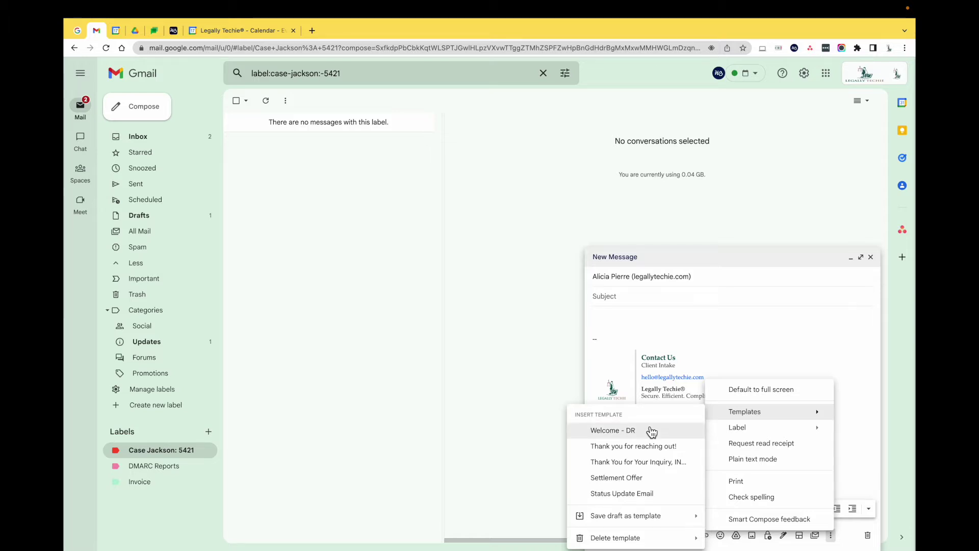
Step: Insert the Settlement Offer template, delete its body text, and bring up the Google Drive picker
click(631, 479)
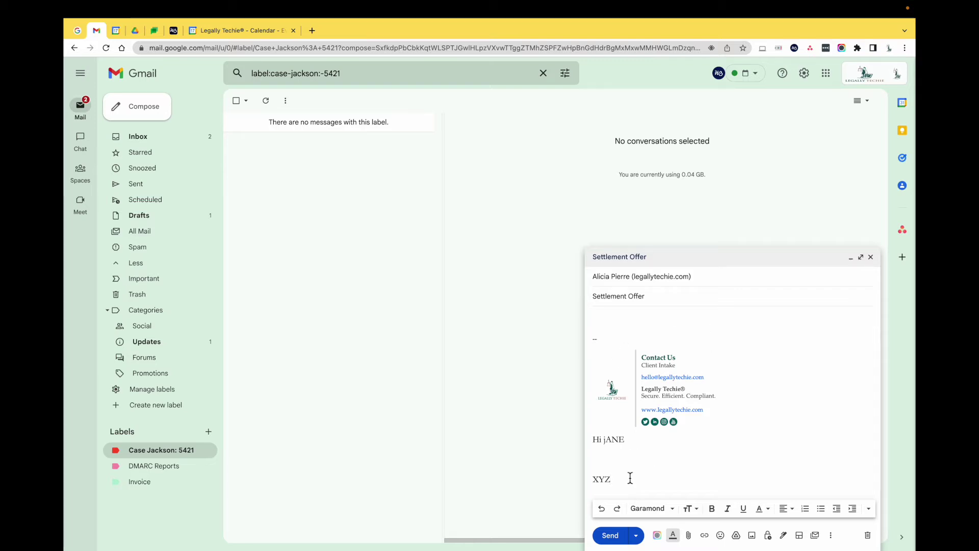
drag(623, 487, 592, 438)
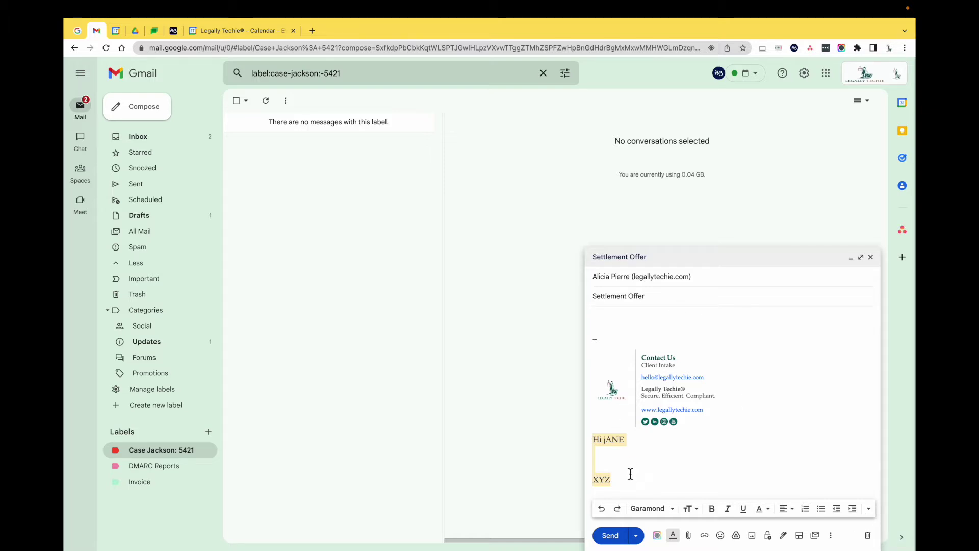
key(BackSpace)
click(609, 318)
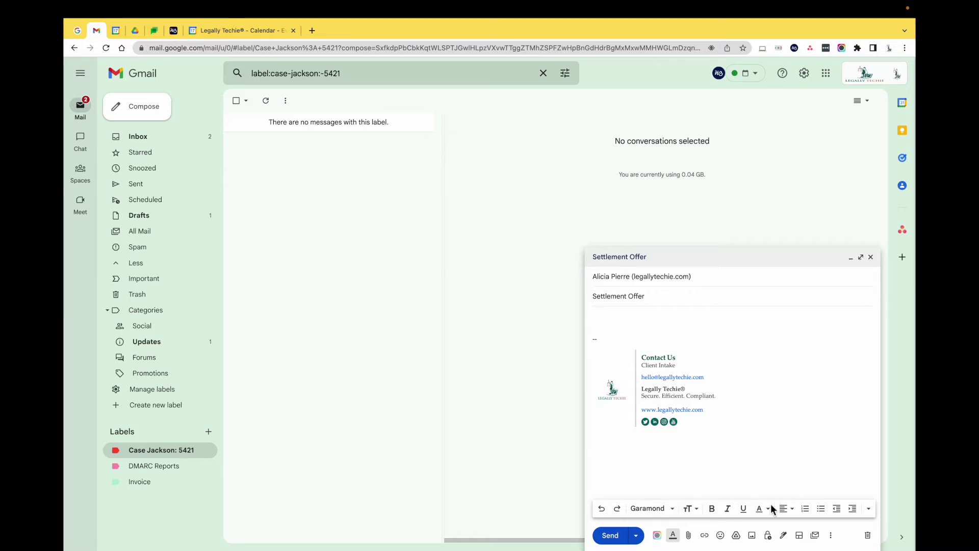
click(737, 540)
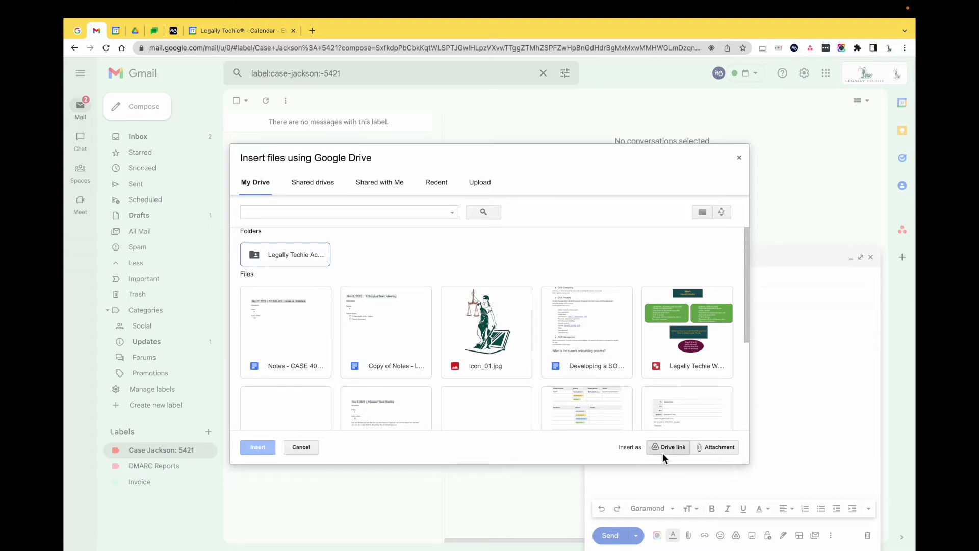
Step: Insert 'Notes - Support Team Meeting' as a Drive link, remove it, and discard the draft
scroll(571, 393, down, 3)
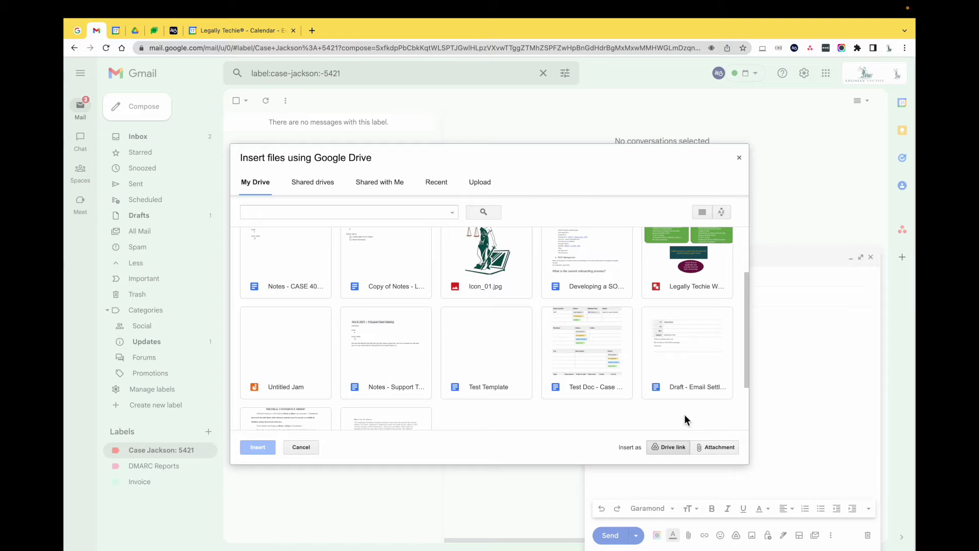
click(400, 356)
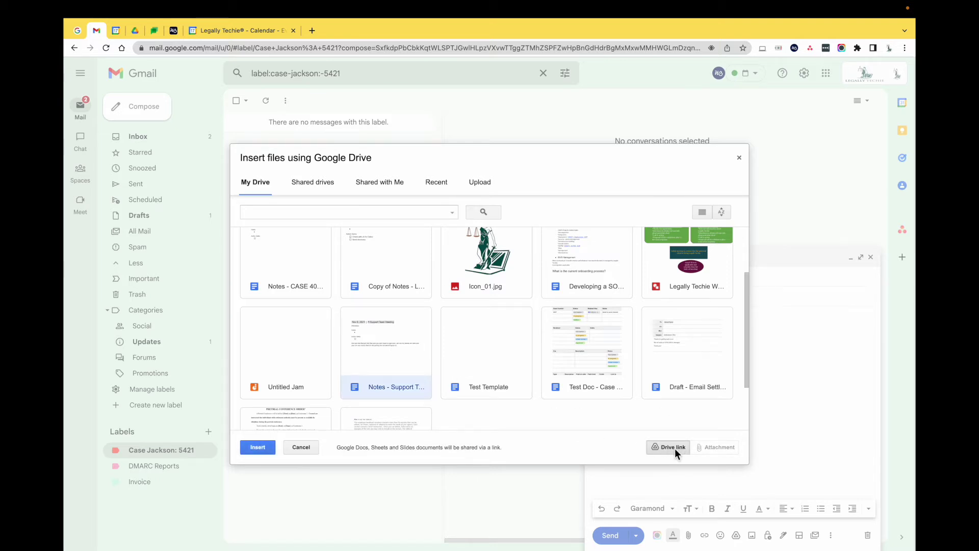
click(257, 447)
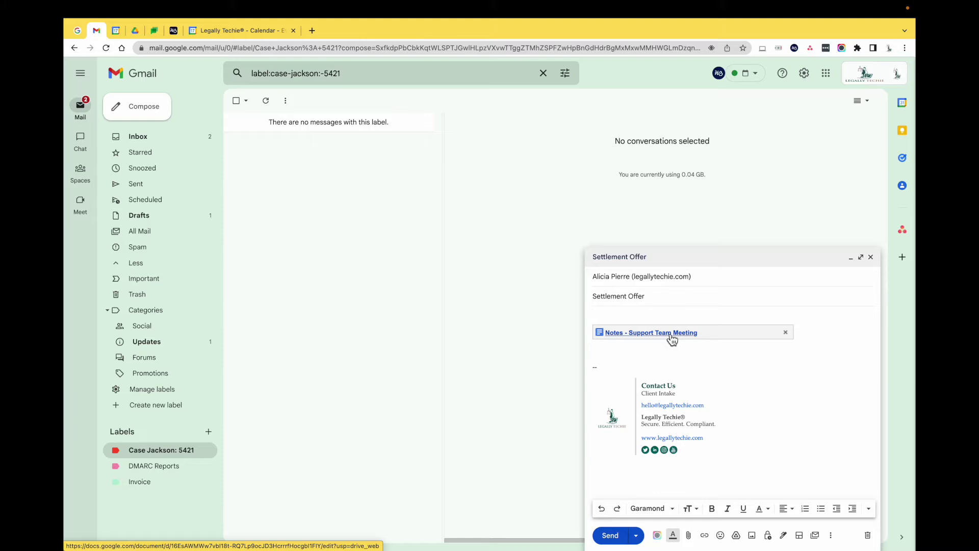
click(786, 332)
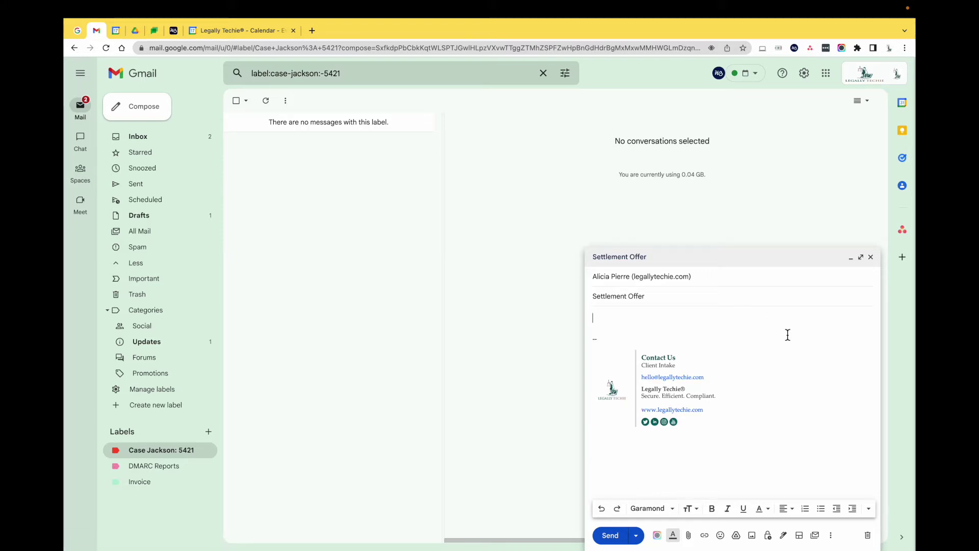
click(868, 535)
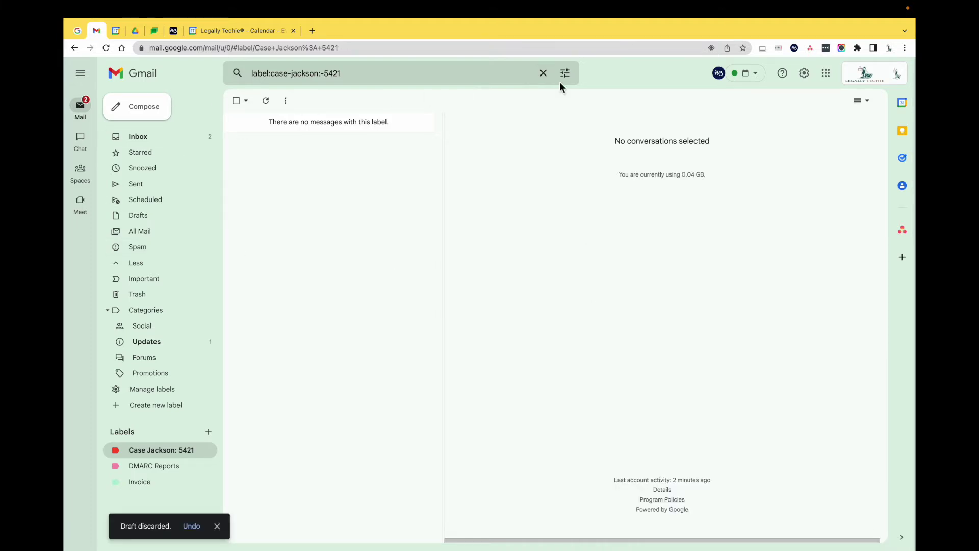
Step: Clear the search box query and open the Show search options panel
click(543, 73)
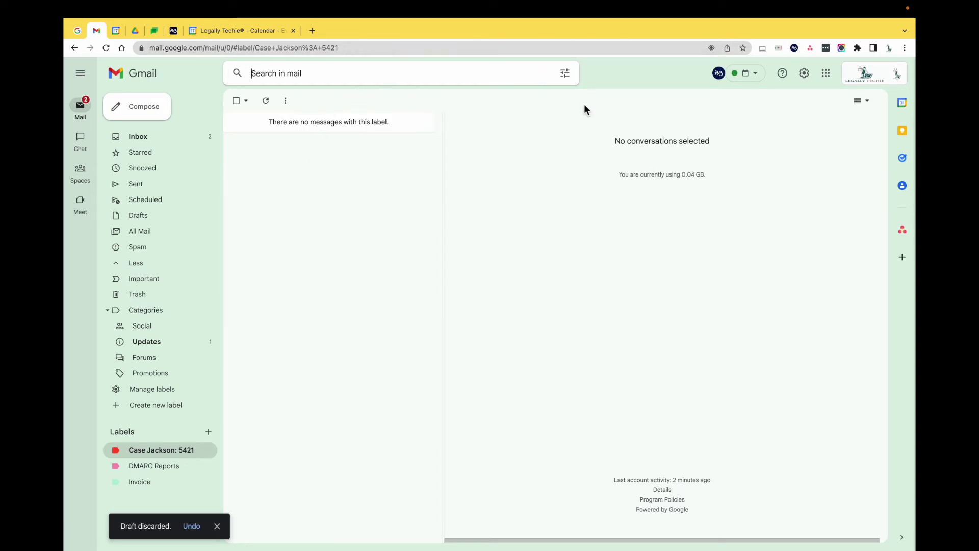
click(571, 77)
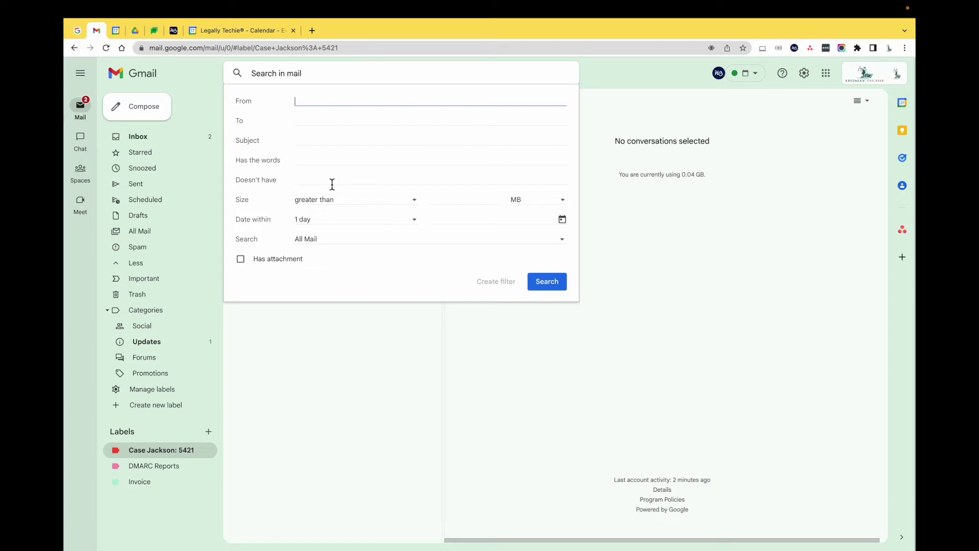
Step: Fill From with the suggested contact's address and Doesn't have with 'case'
click(307, 181)
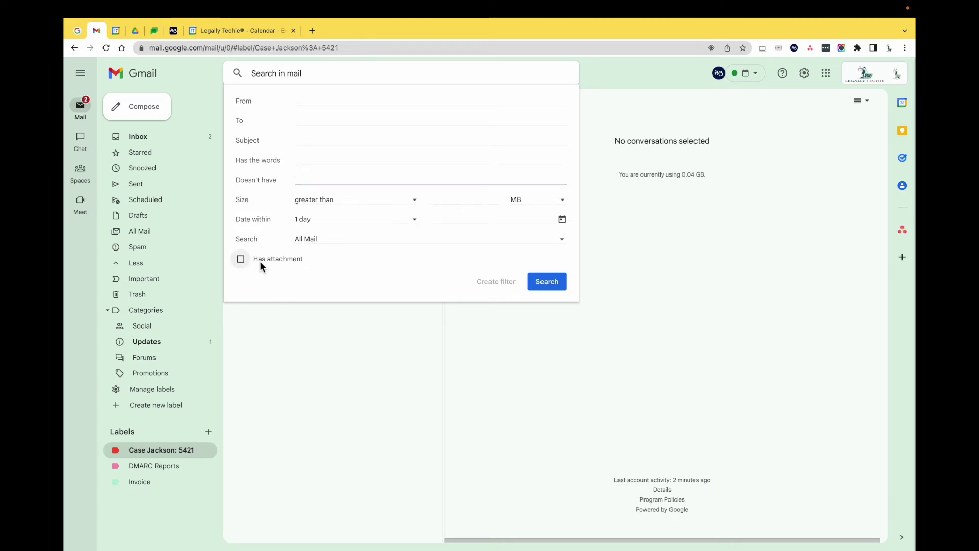
click(309, 105)
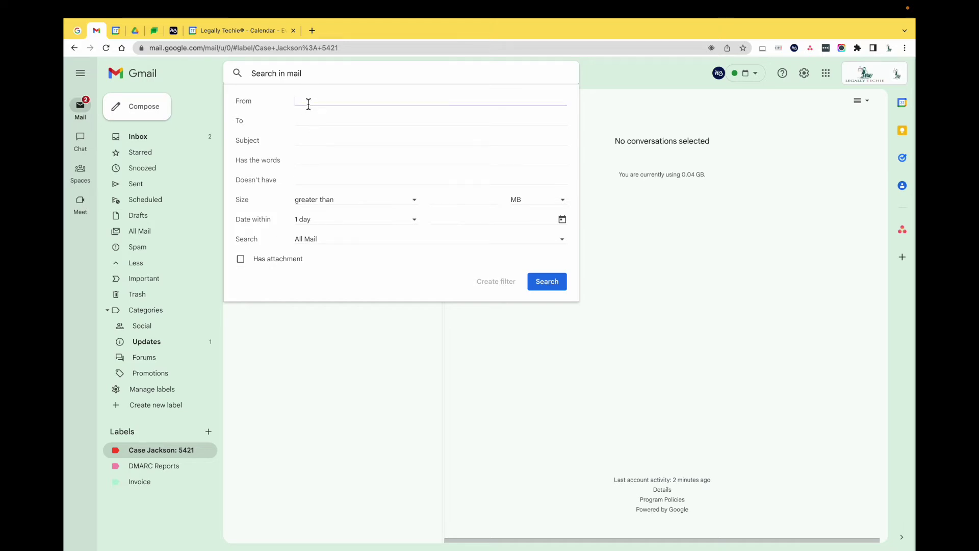
text(alic)
click(323, 123)
click(319, 182)
text(case)
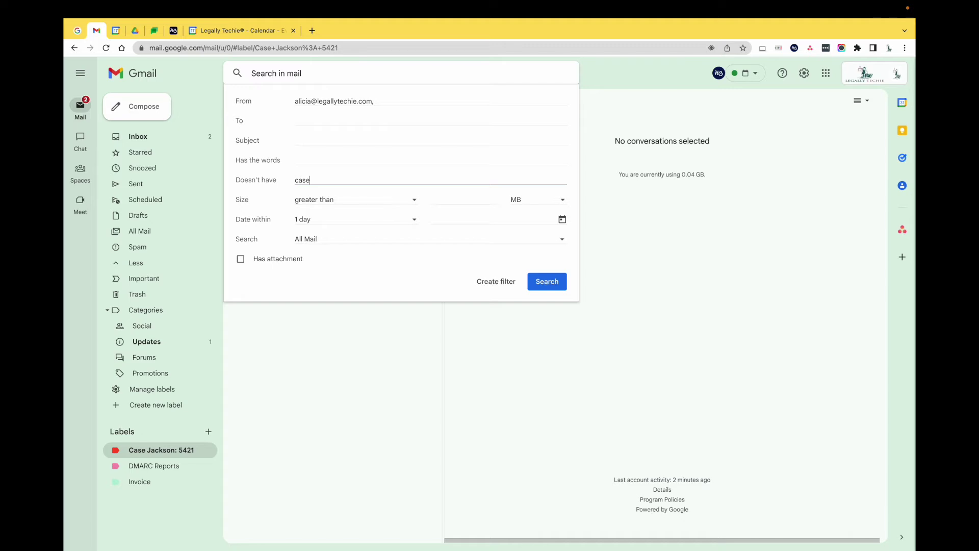
Step: Create a filter from the search and tick Apply the label, leaving the label unchosen
click(486, 287)
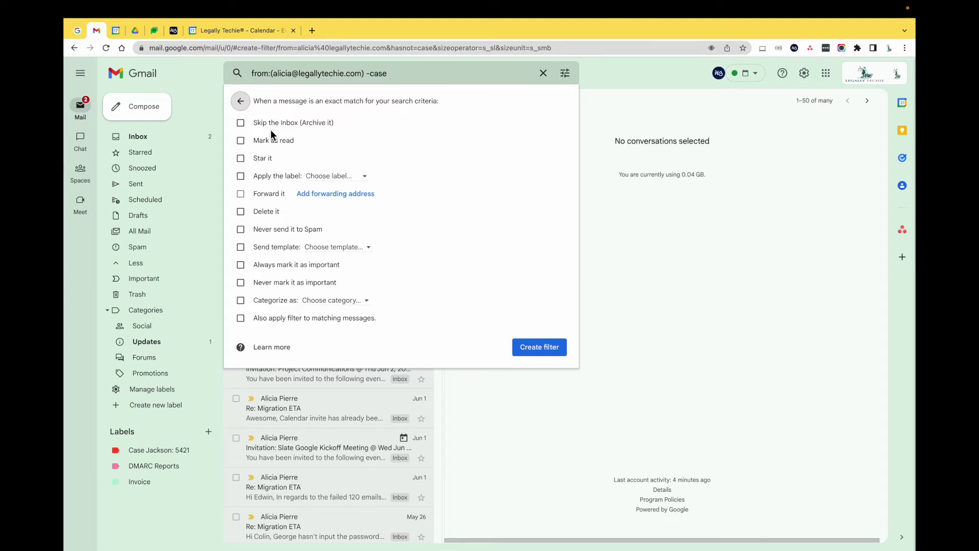
click(296, 176)
click(321, 176)
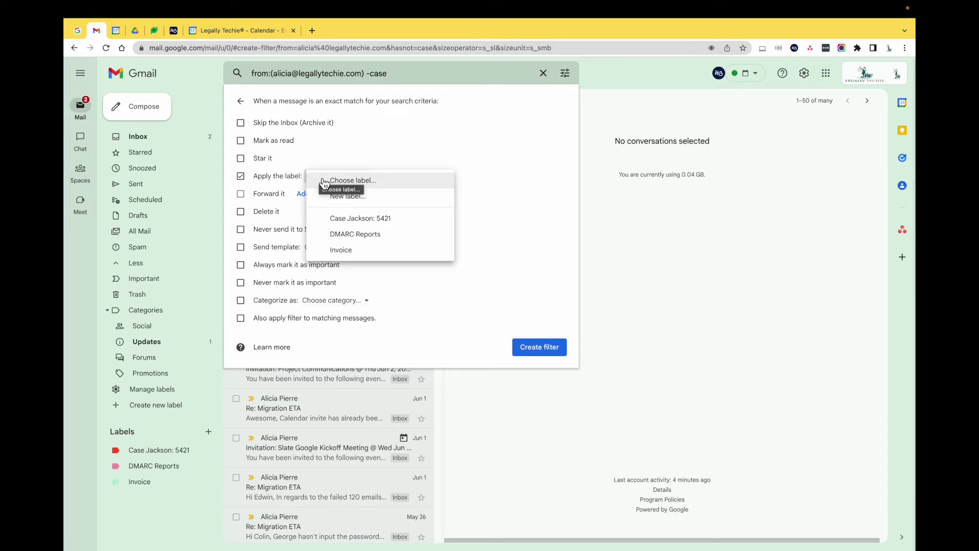
click(390, 137)
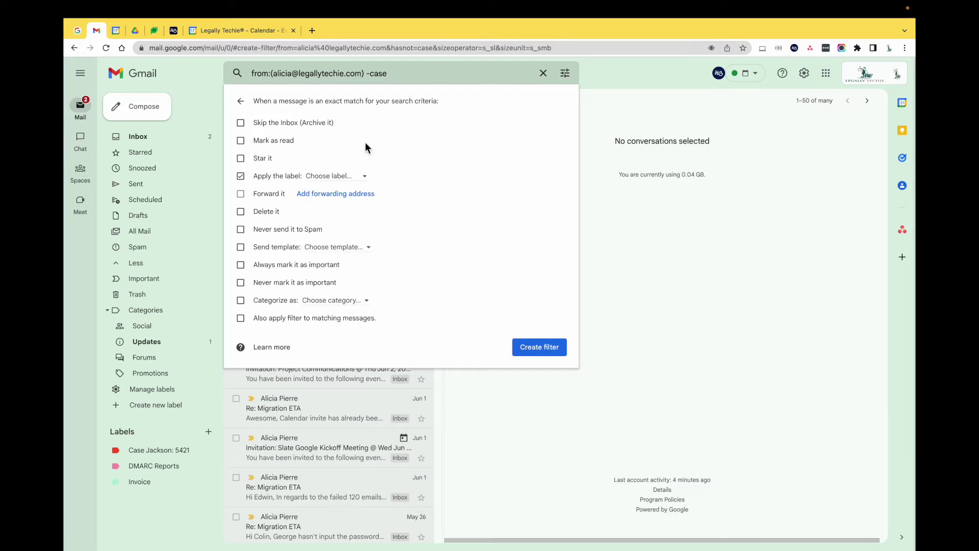
Step: Turn on the filter's Send template action, leaving the template unchosen
click(249, 250)
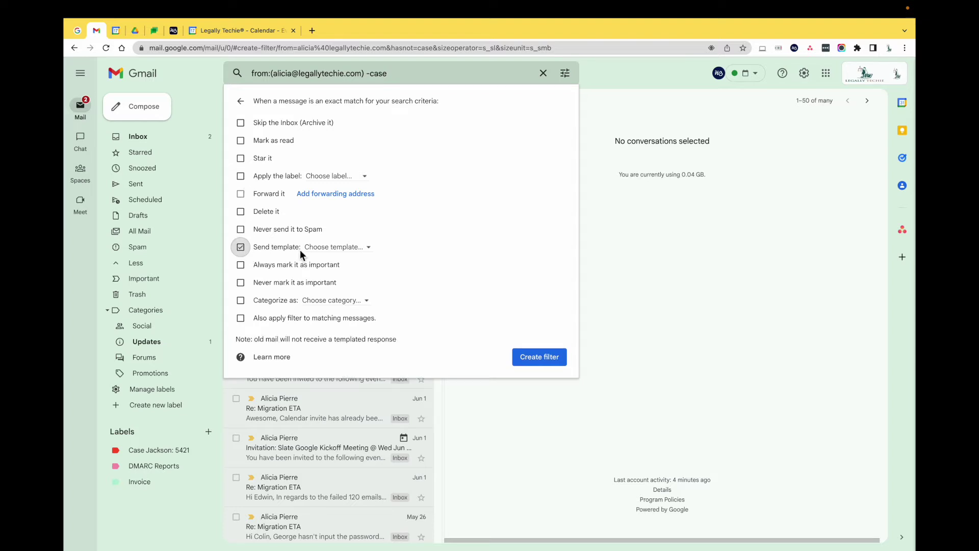
click(341, 251)
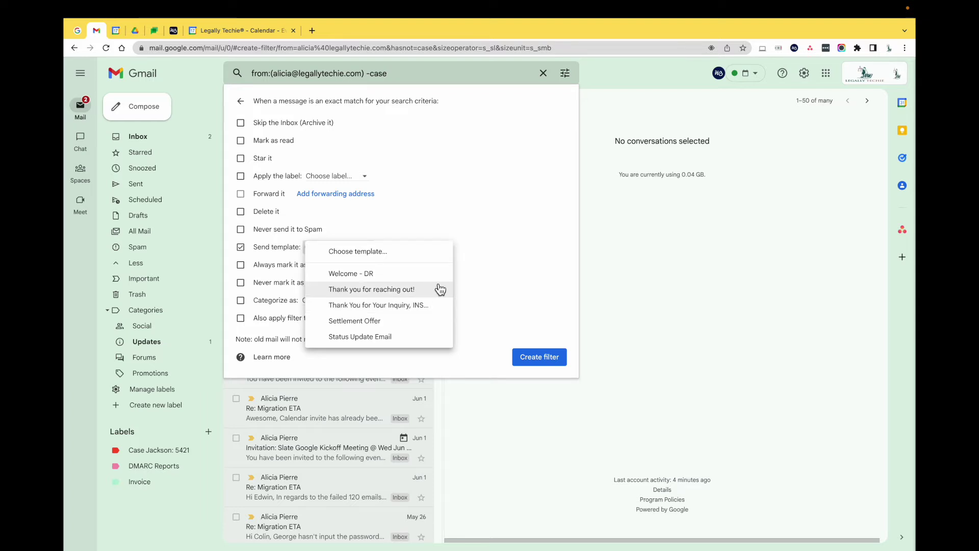
click(469, 233)
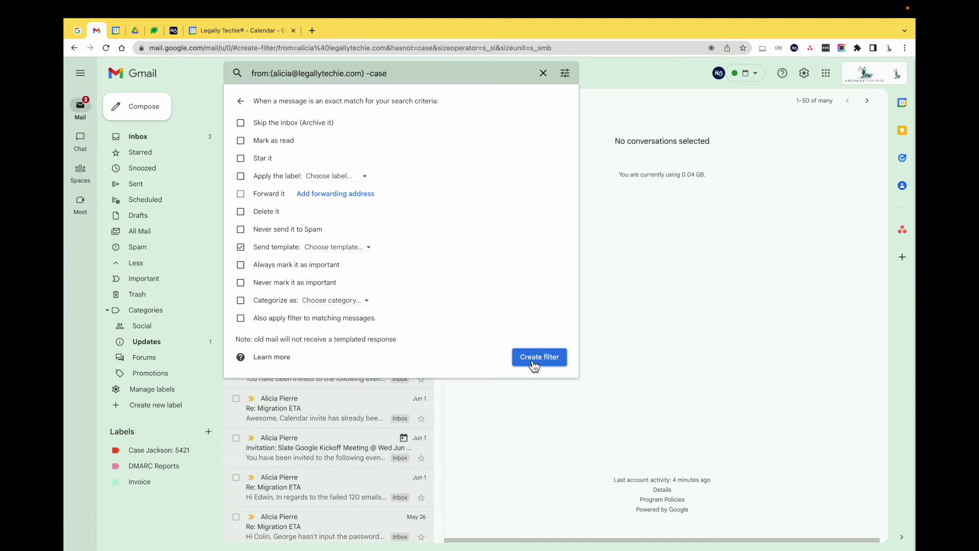
Step: Back out of the filter form, clear the search and go to the Inbox
click(241, 101)
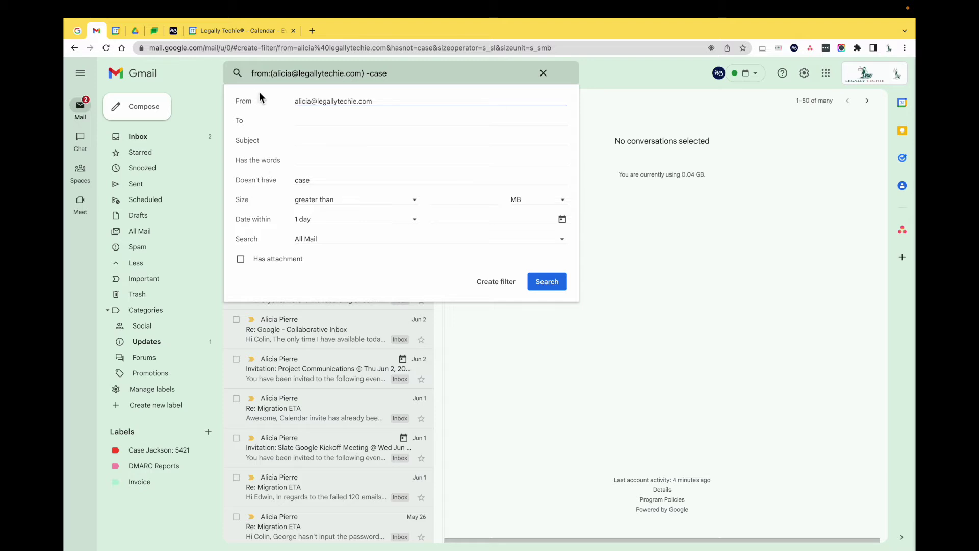
click(542, 74)
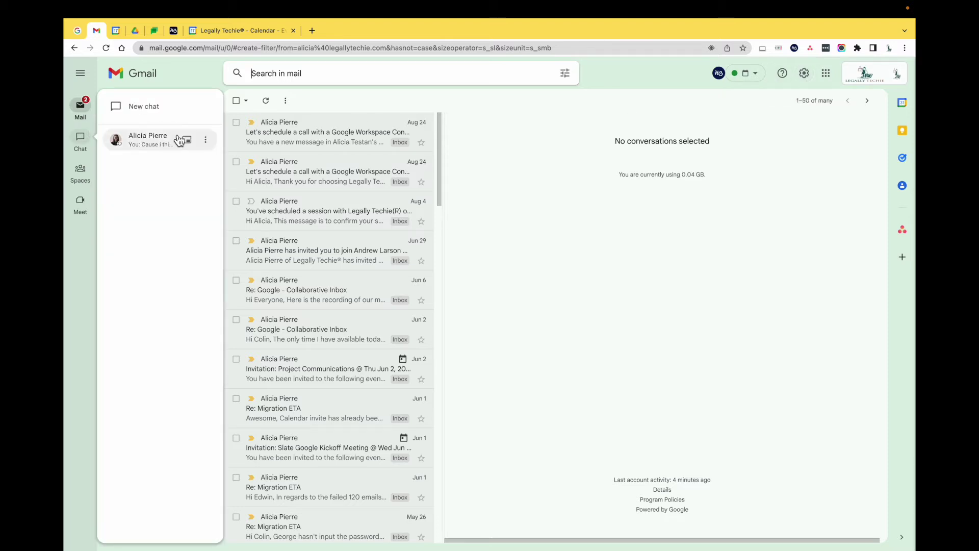
click(209, 139)
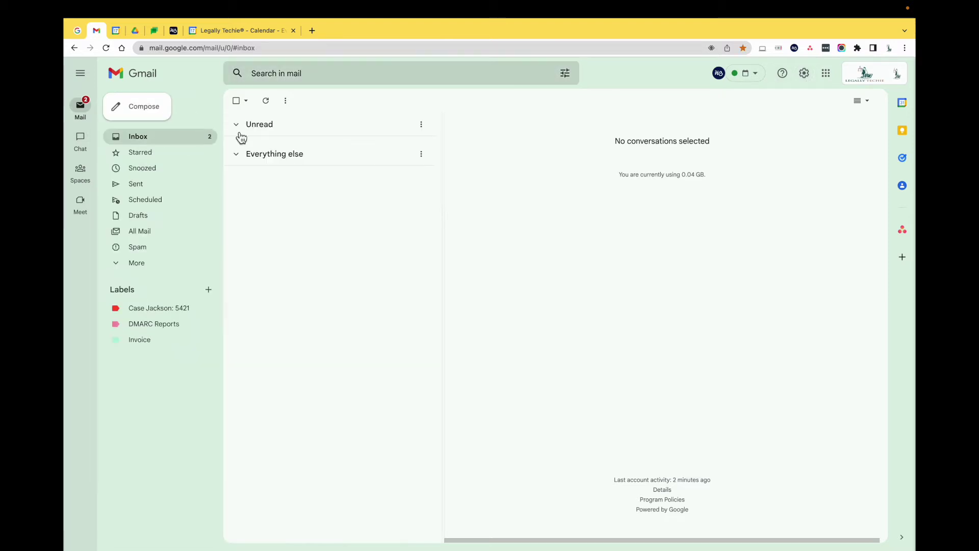
Step: Collapse the left sidebar and scroll through the Quick settings panel before closing it
click(805, 74)
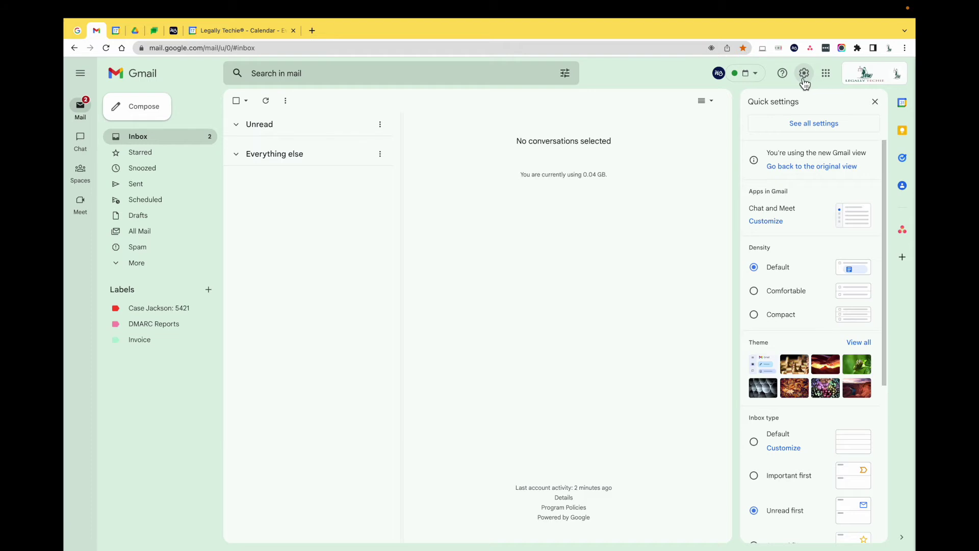
click(80, 73)
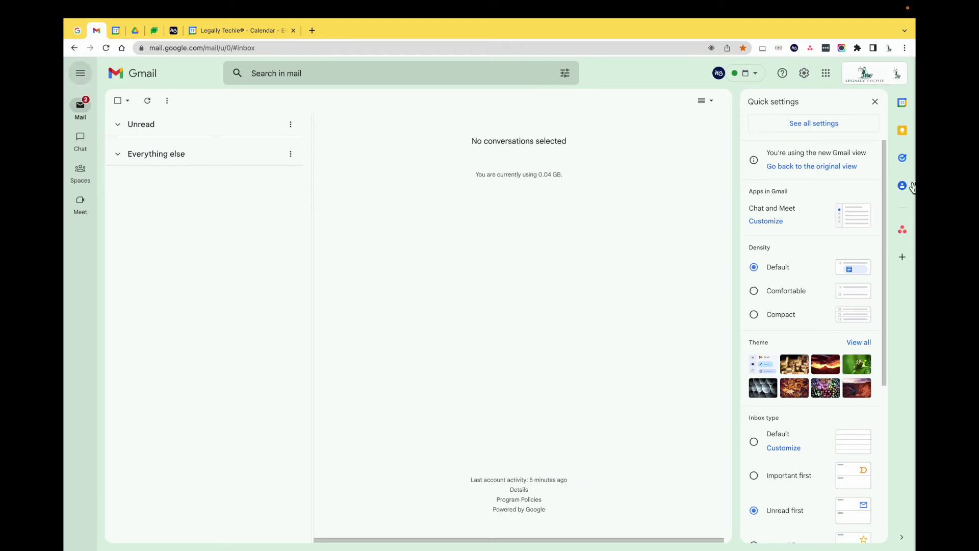
scroll(836, 505, down, 5)
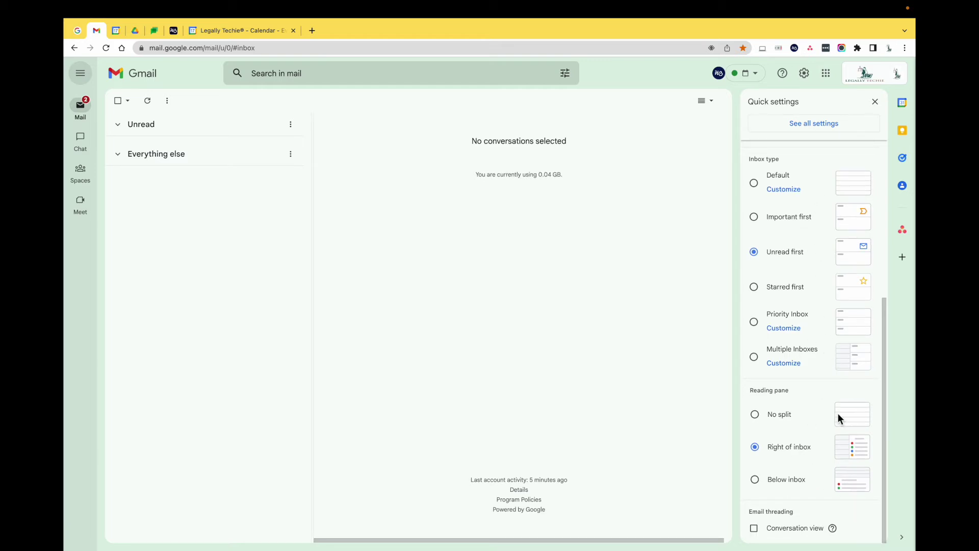
scroll(805, 427, up, 5)
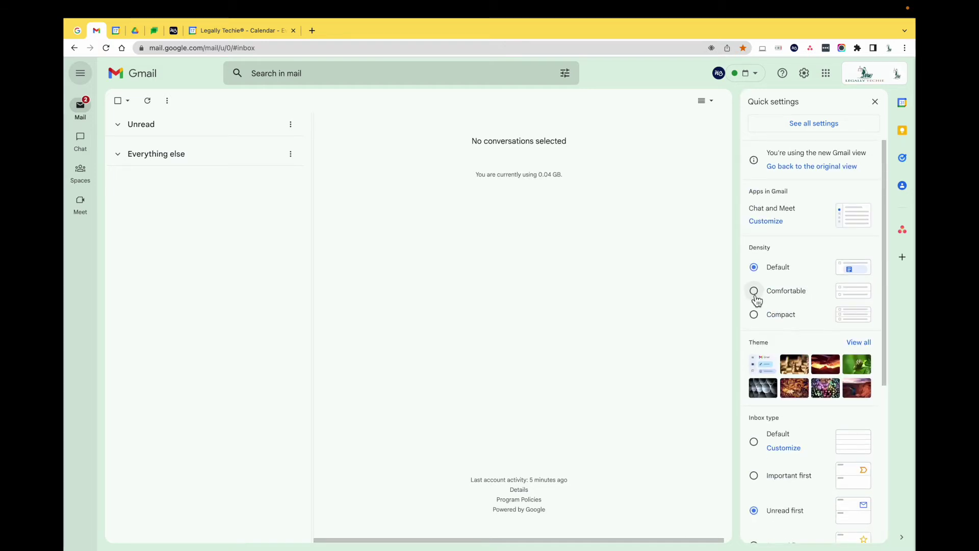
scroll(757, 299, down, 1)
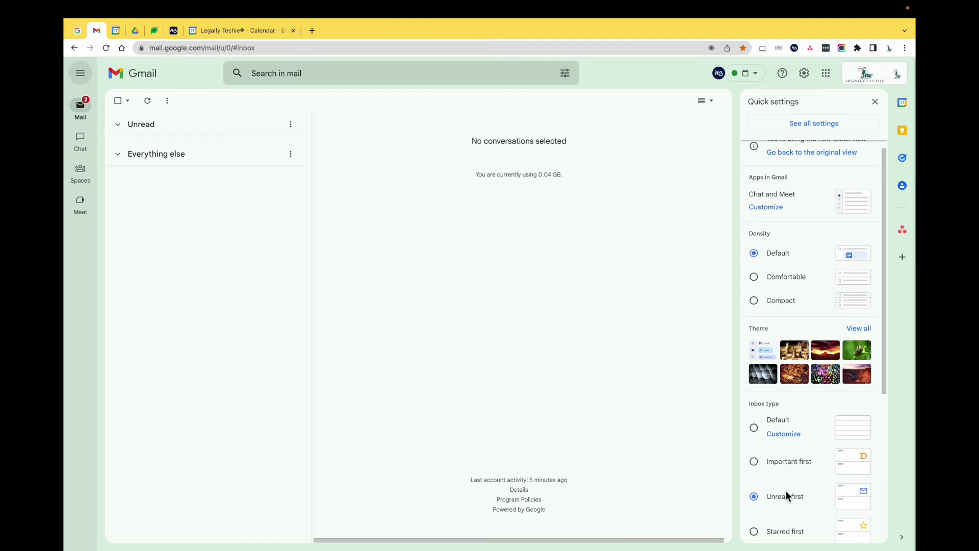
scroll(787, 501, down, 5)
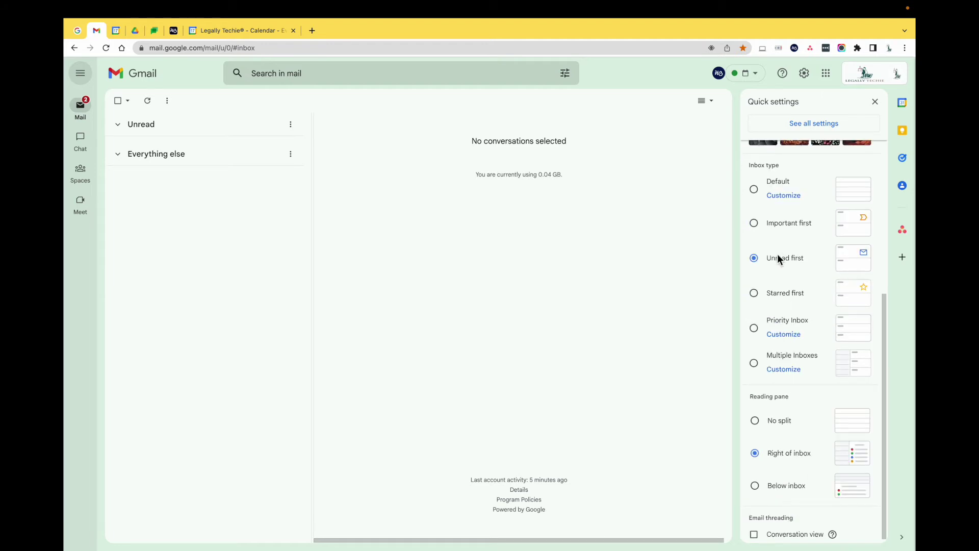
scroll(801, 331, down, 1)
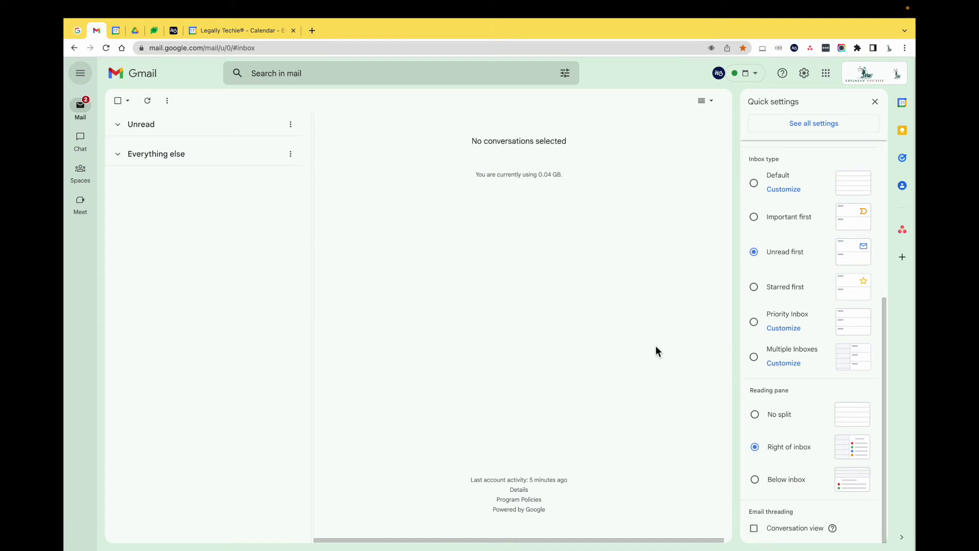
scroll(776, 319, up, 5)
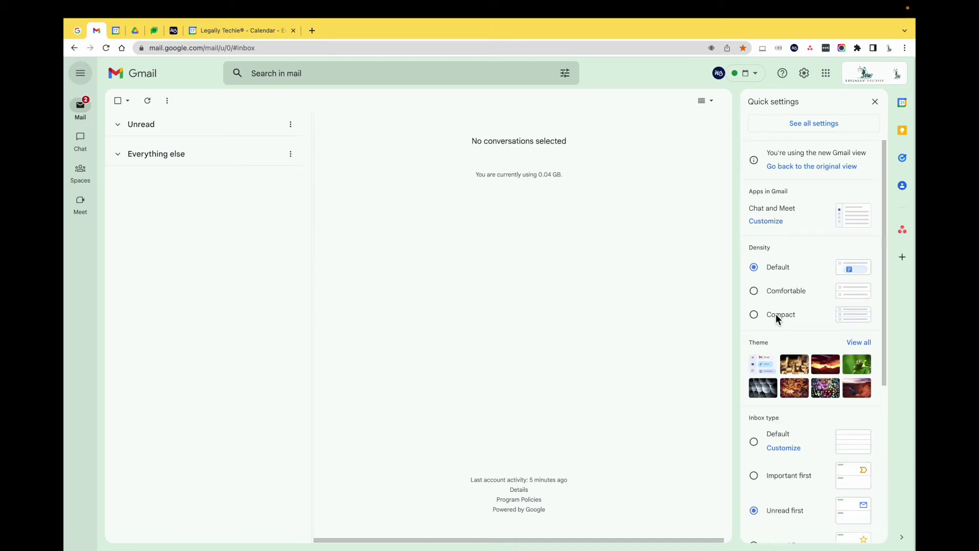
click(876, 101)
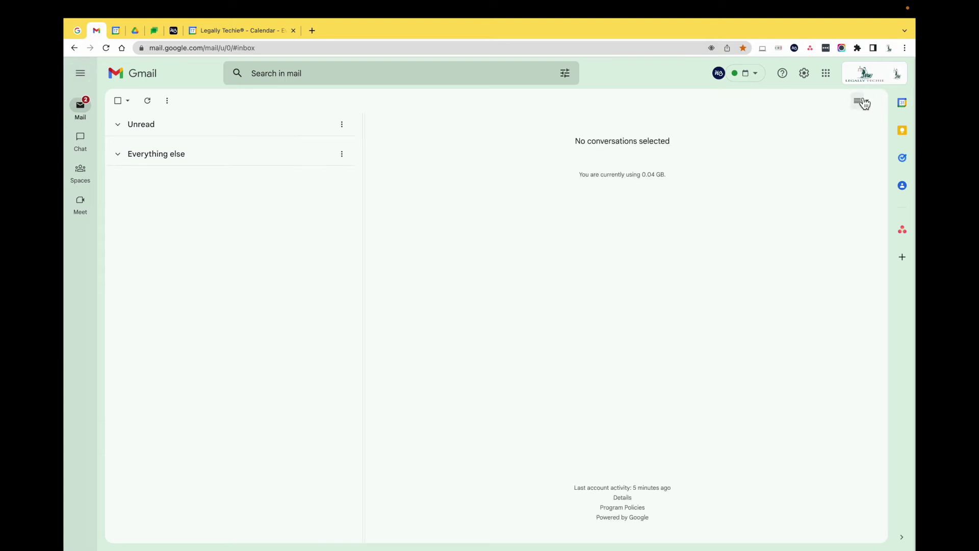
click(804, 75)
click(821, 123)
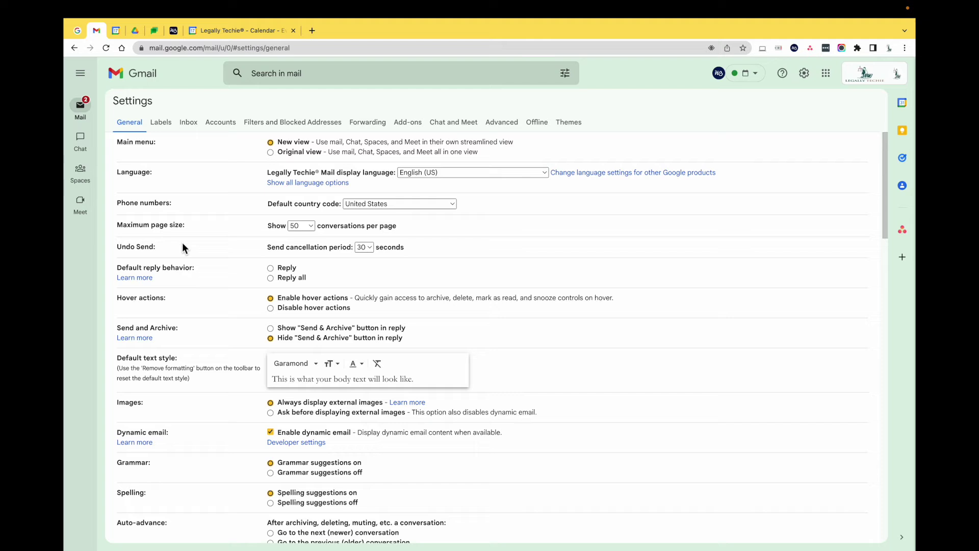
click(369, 248)
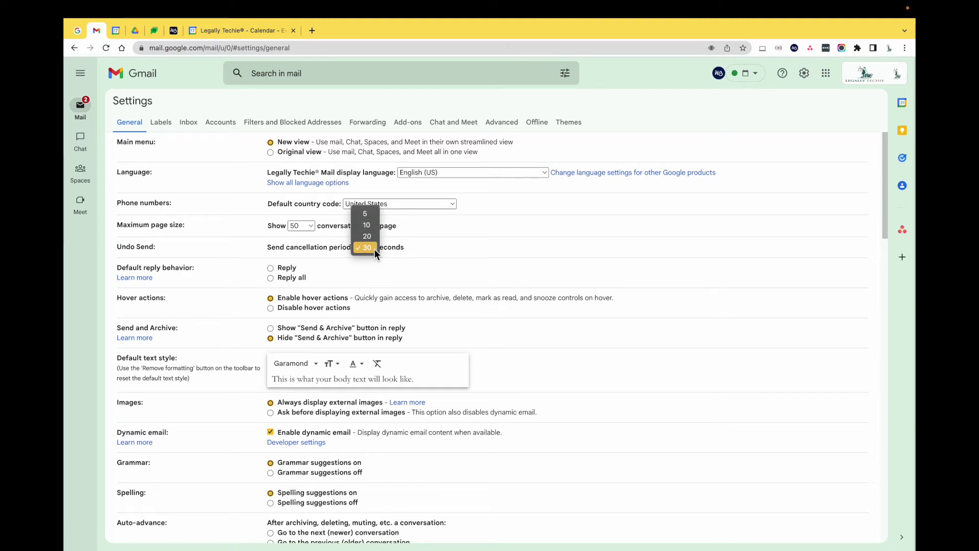
click(374, 249)
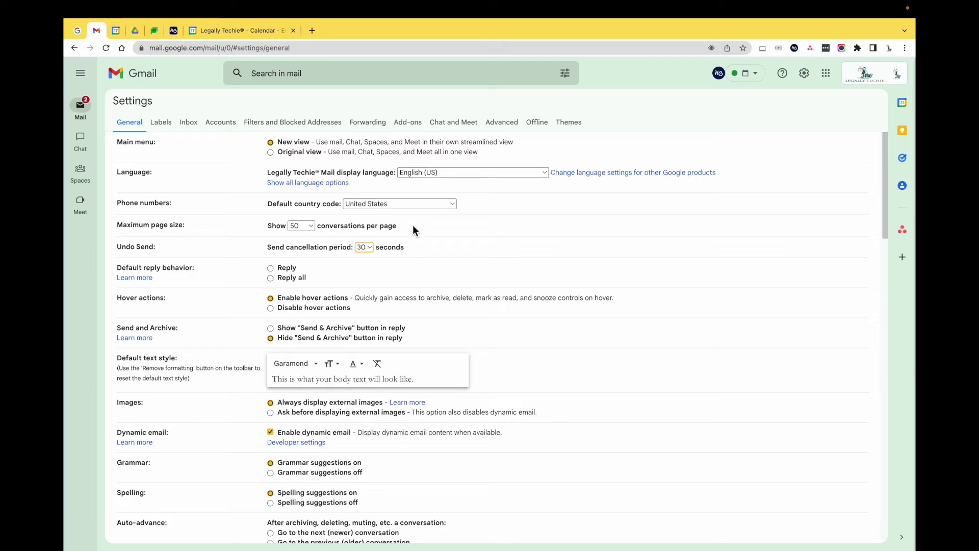
scroll(646, 351, down, 4)
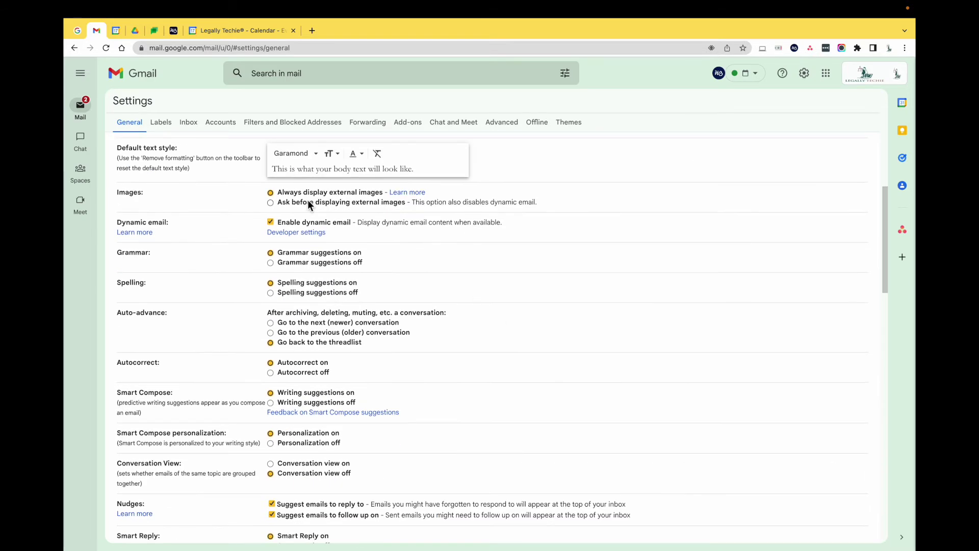
scroll(455, 212, up, 1)
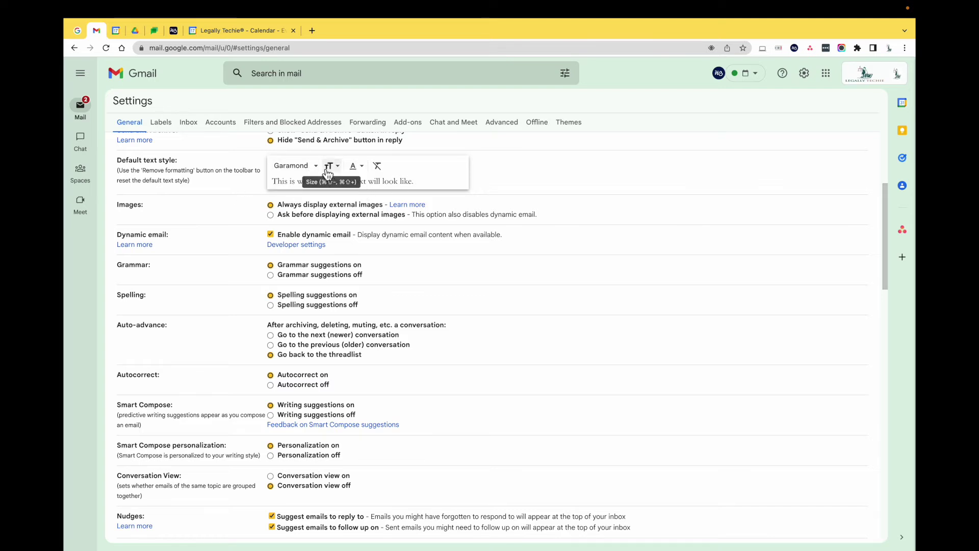
click(306, 168)
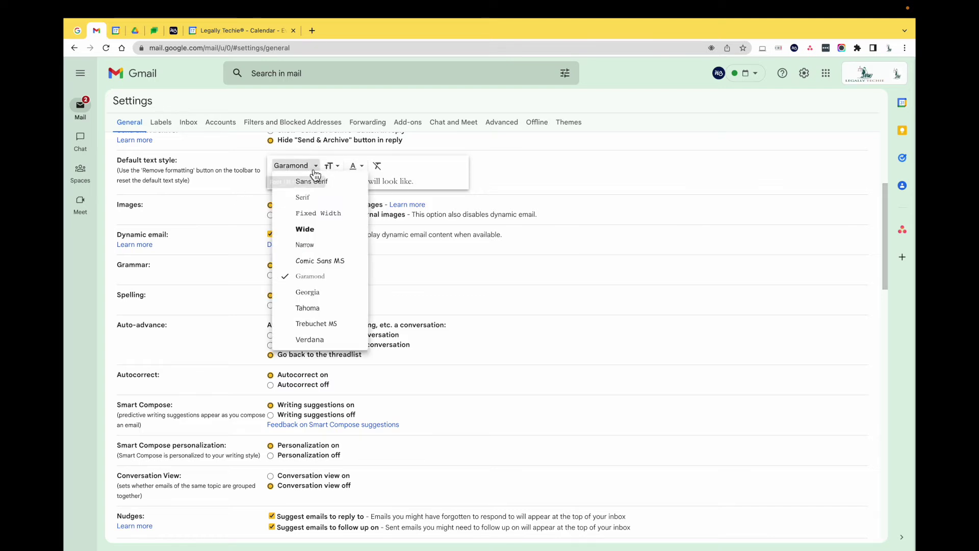
click(359, 166)
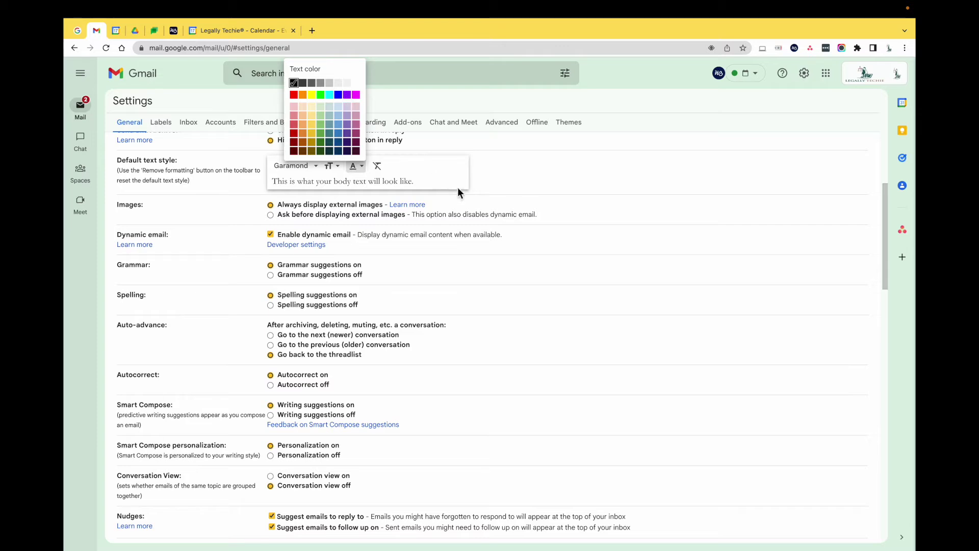
click(558, 159)
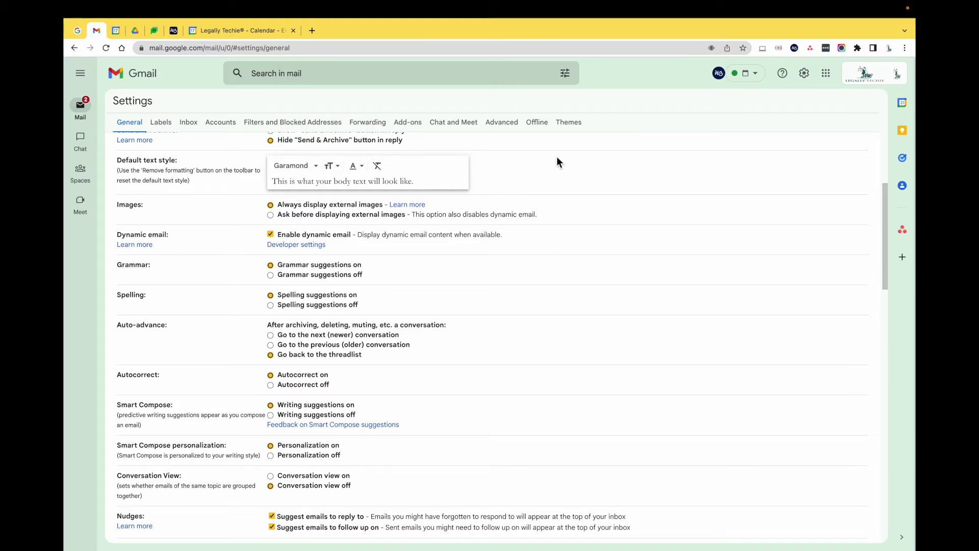
scroll(579, 238, down, 5)
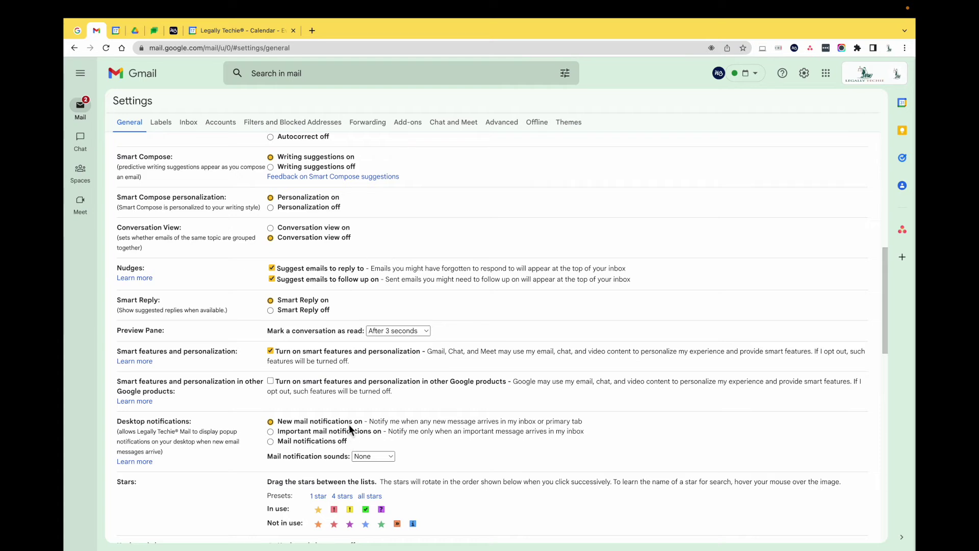
scroll(350, 425, down, 4)
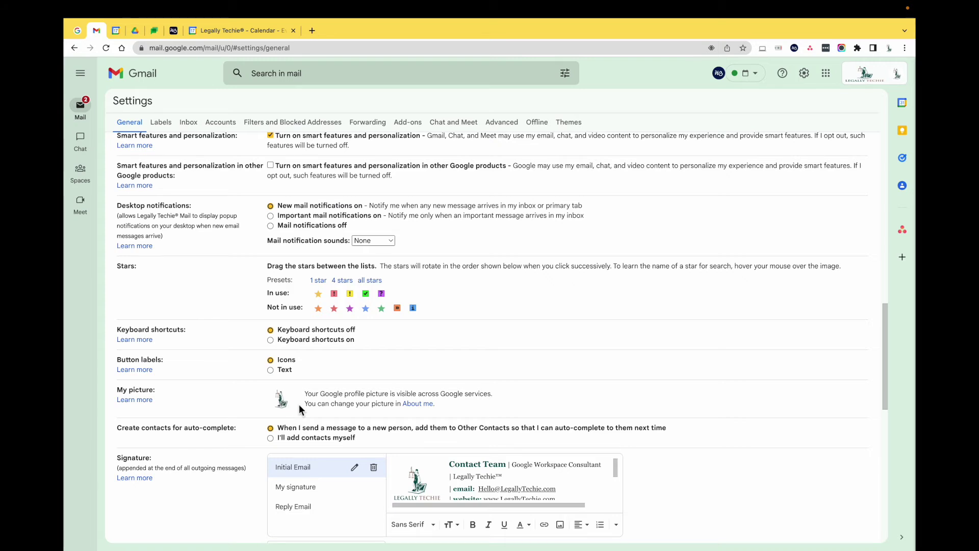
scroll(669, 362, down, 4)
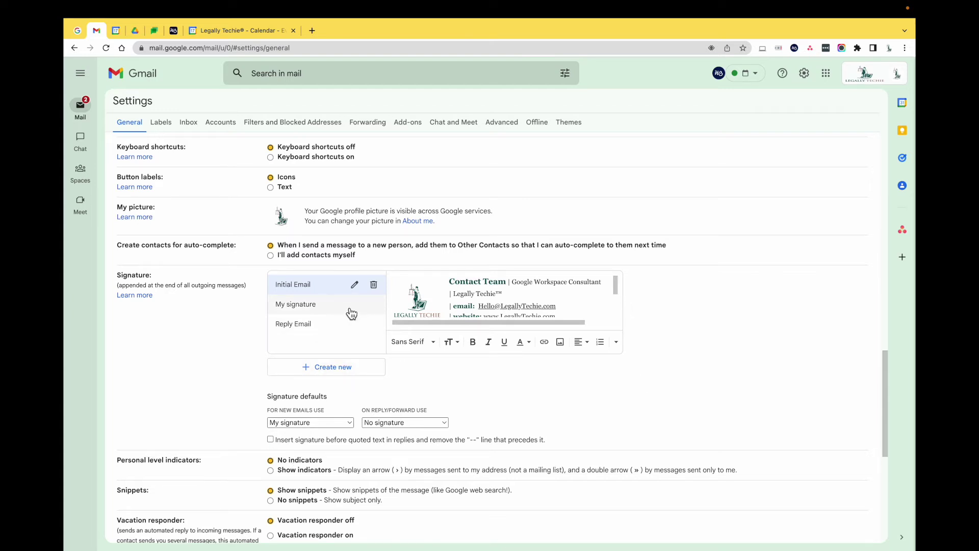
click(331, 424)
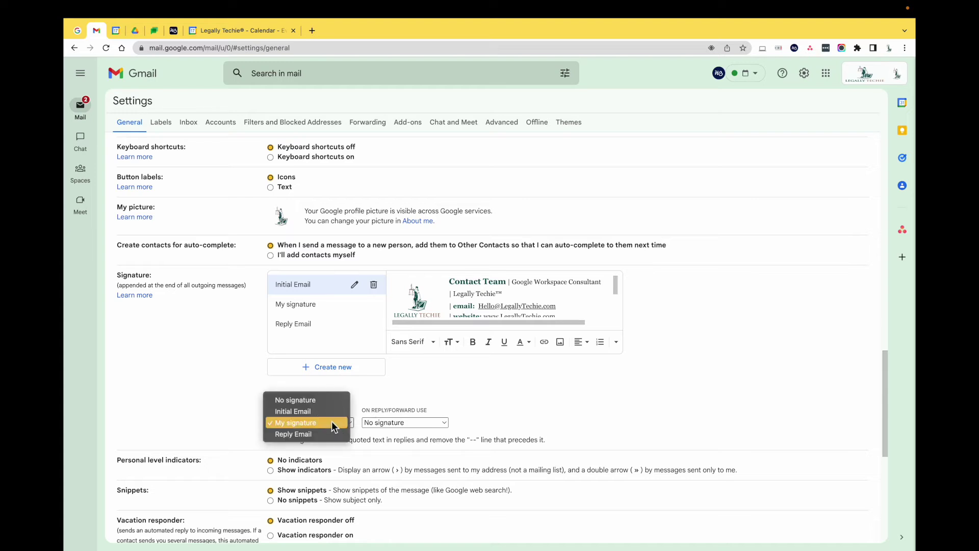
click(332, 420)
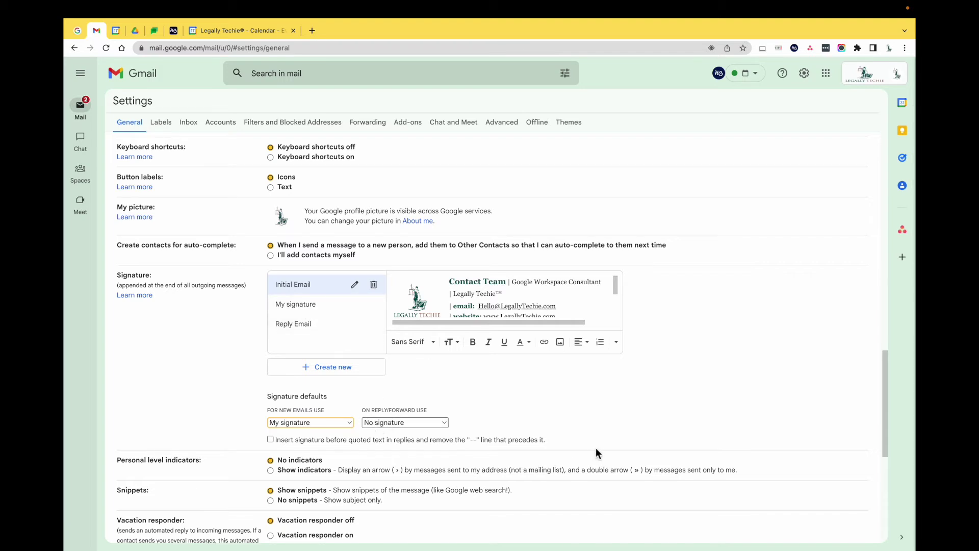
scroll(595, 449, down, 5)
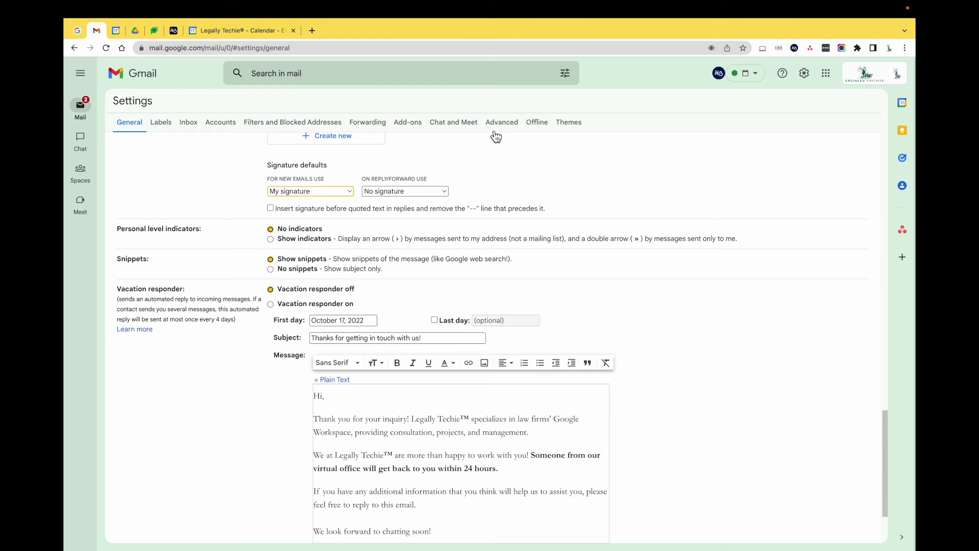
Step: View the Advanced settings tab unchanged, then return to the inbox via the Gmail logo
click(497, 125)
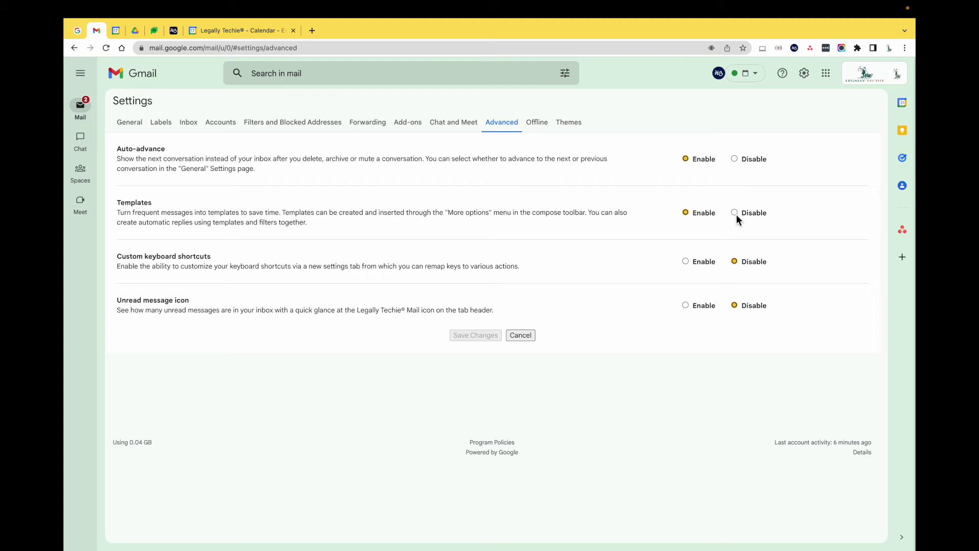
click(153, 77)
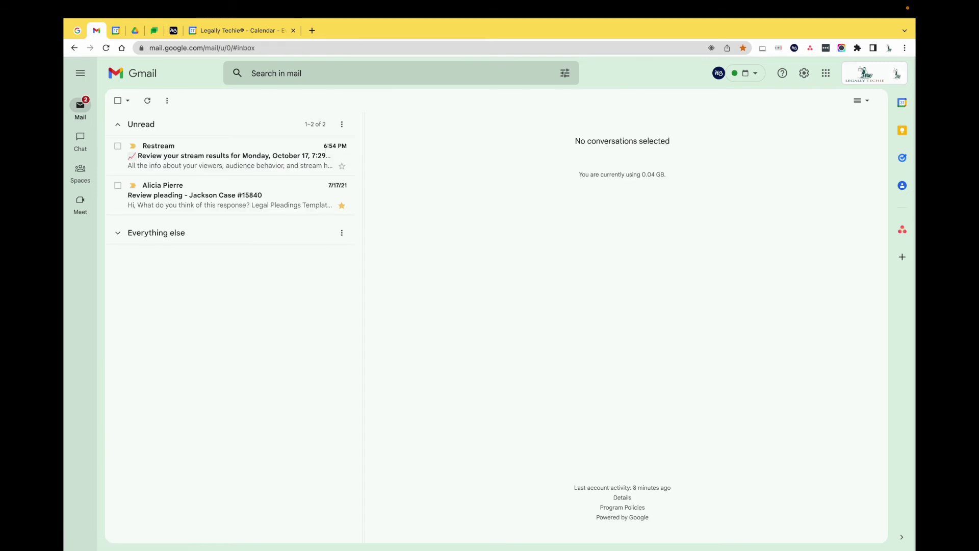
Step: Trash and restore the Restream email, mark it read, and show the Calendar side panel
click(302, 146)
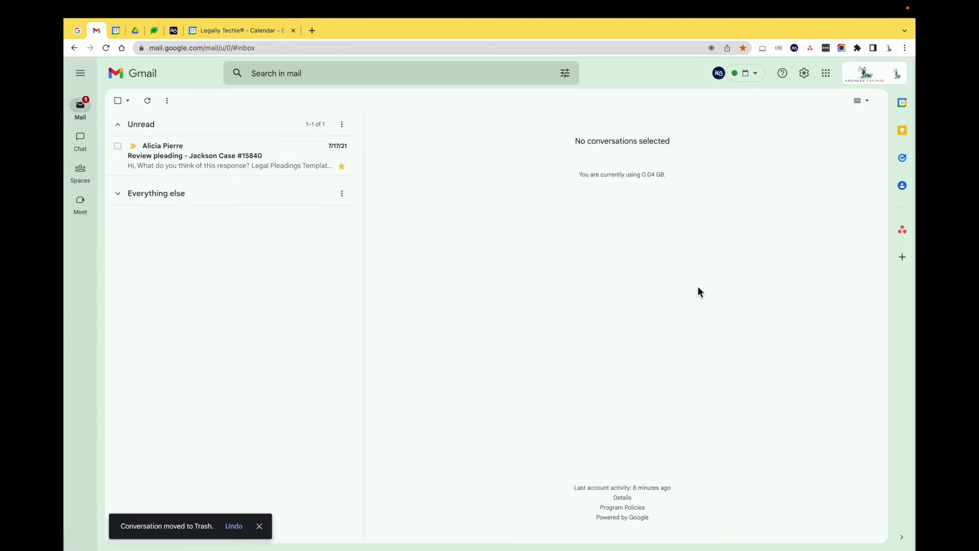
click(242, 523)
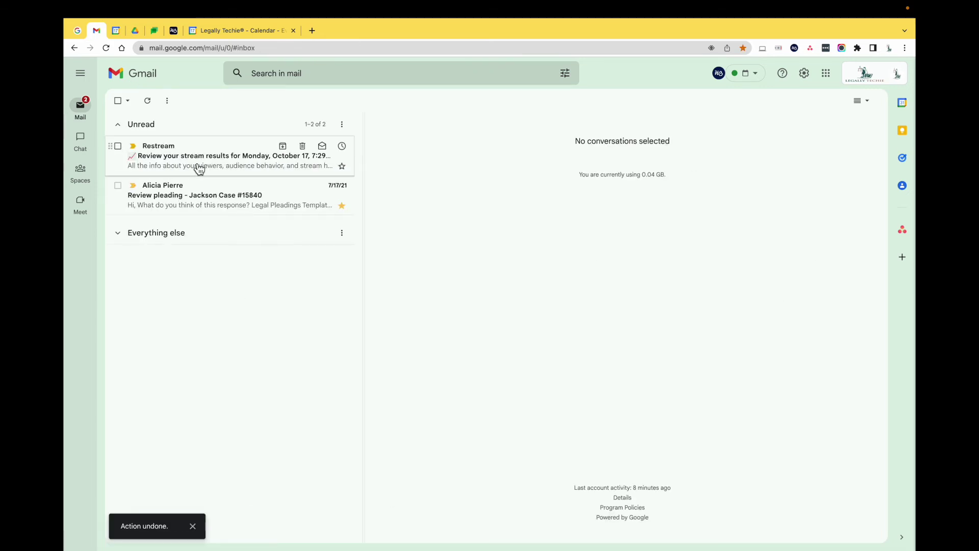
click(322, 147)
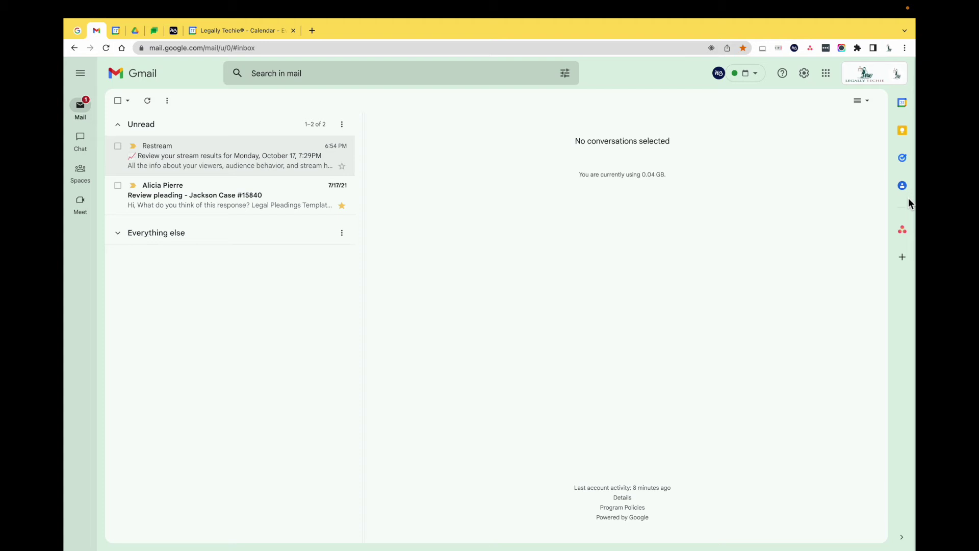
click(906, 104)
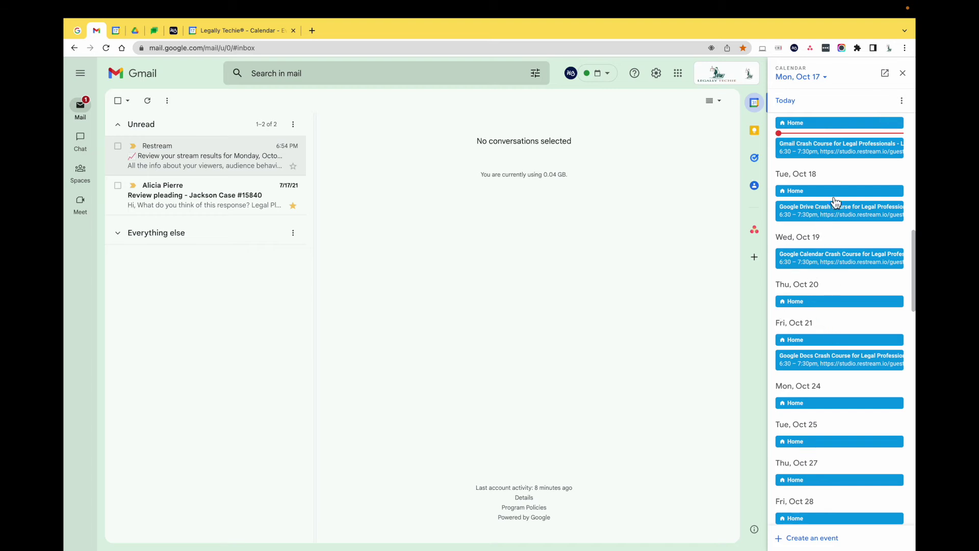
Step: Start a new calendar event, cancel it, and switch the side panel to Keep notes
click(811, 538)
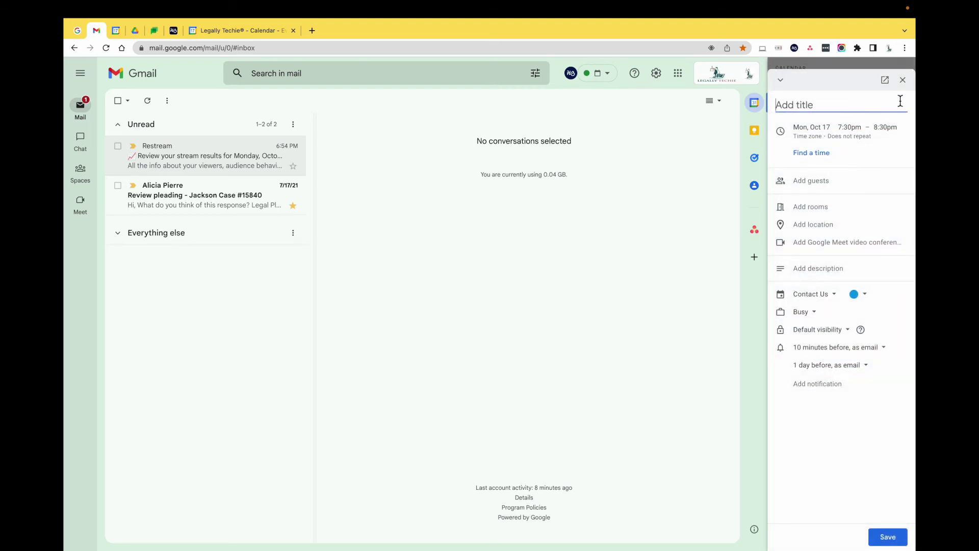
click(903, 80)
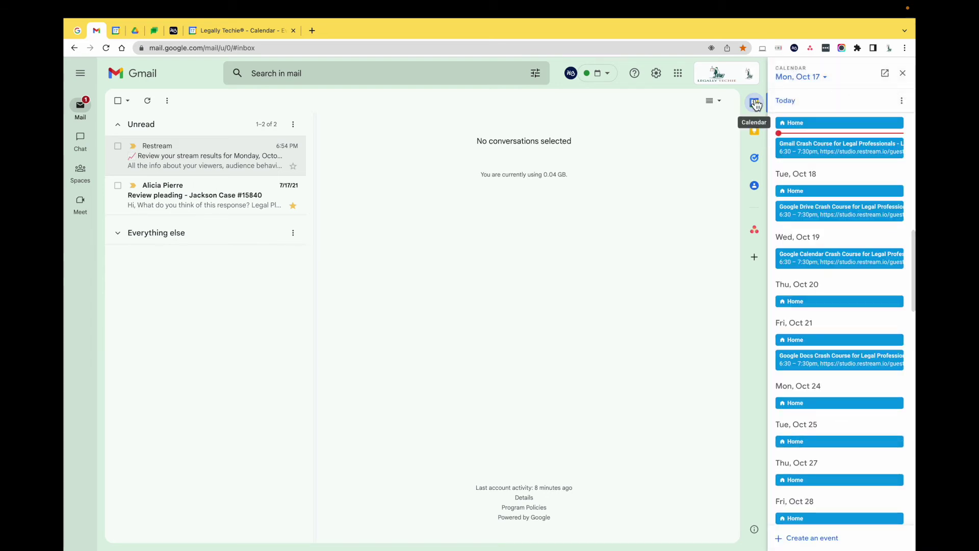
click(760, 143)
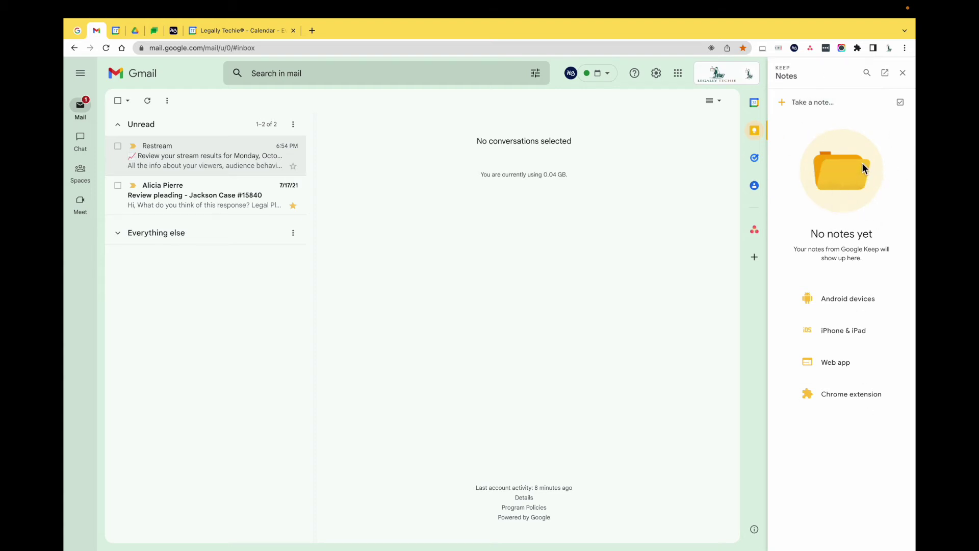
Step: Delete the two empty untitled tasks in My Tasks, then switch the side panel to Contacts
click(765, 162)
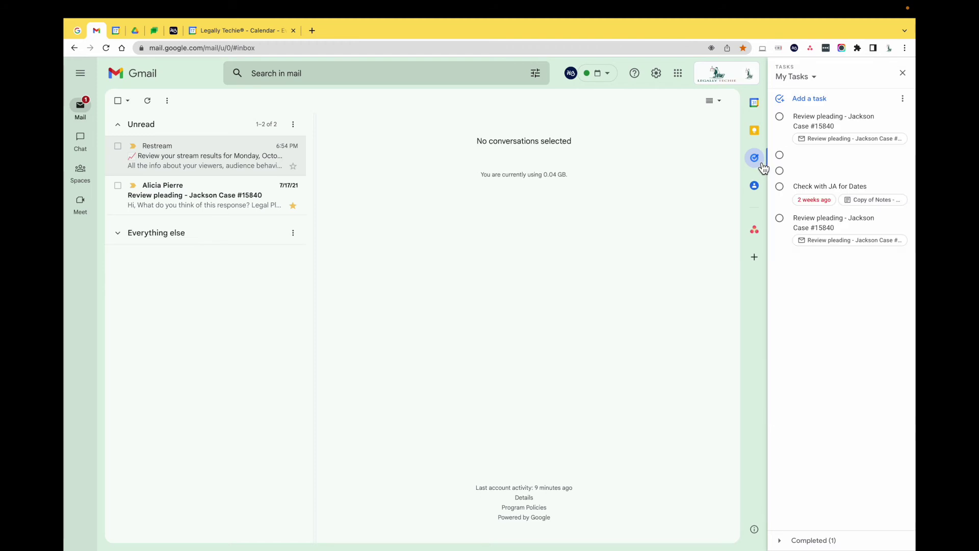
click(887, 155)
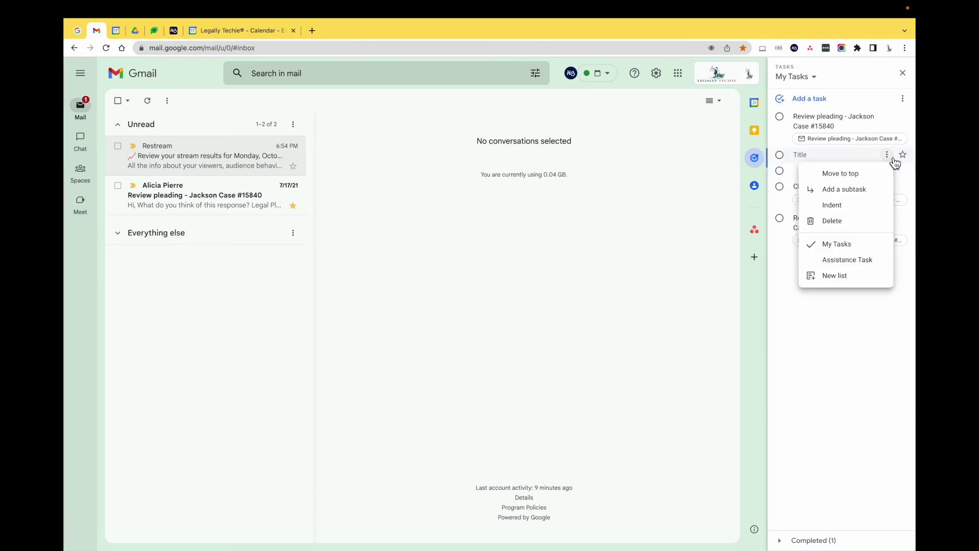
click(845, 222)
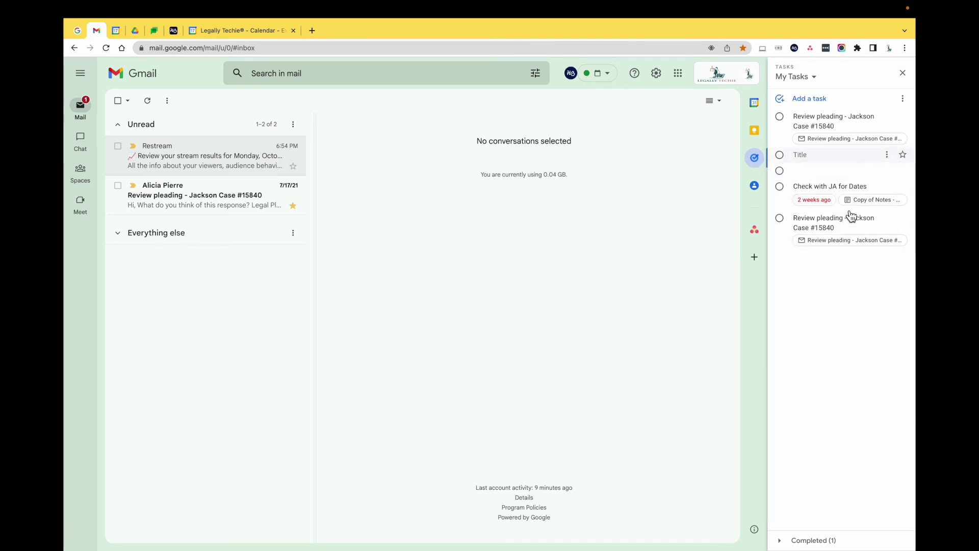
click(889, 156)
click(851, 221)
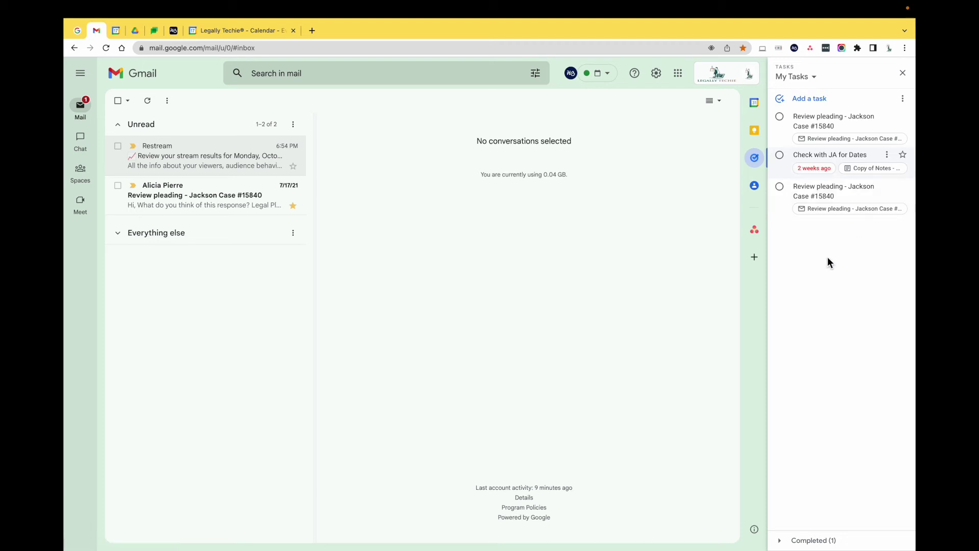
click(755, 186)
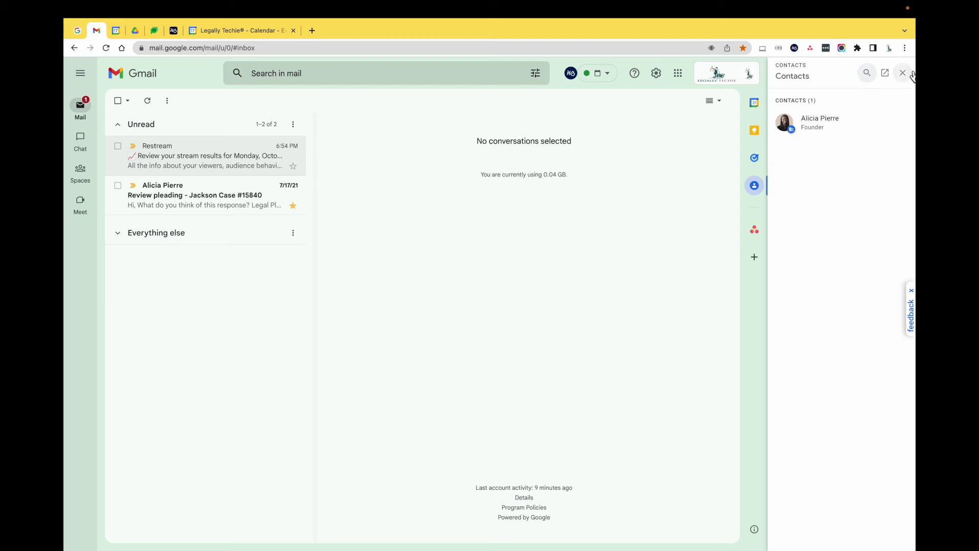
Step: Show the Asana side panel, then open the Get add-ons Marketplace search
click(755, 231)
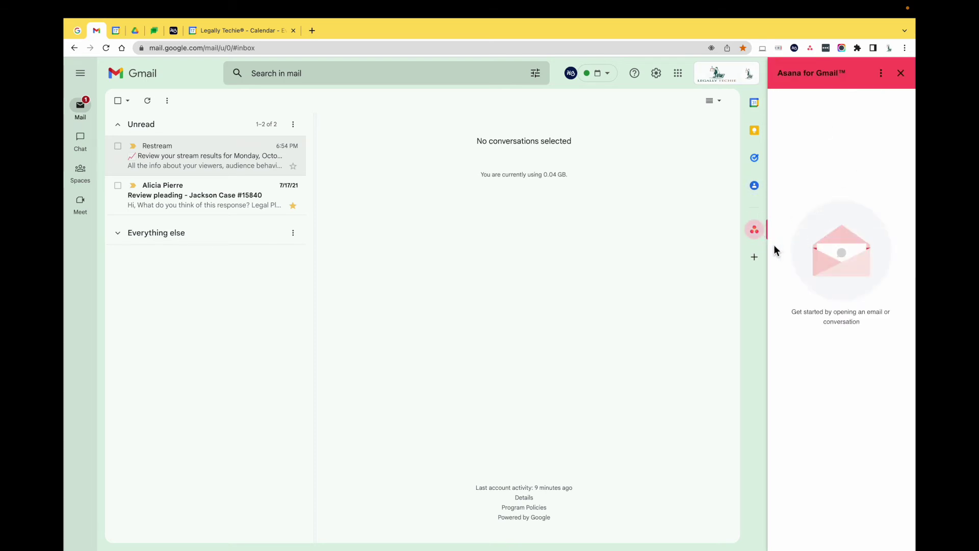
click(756, 257)
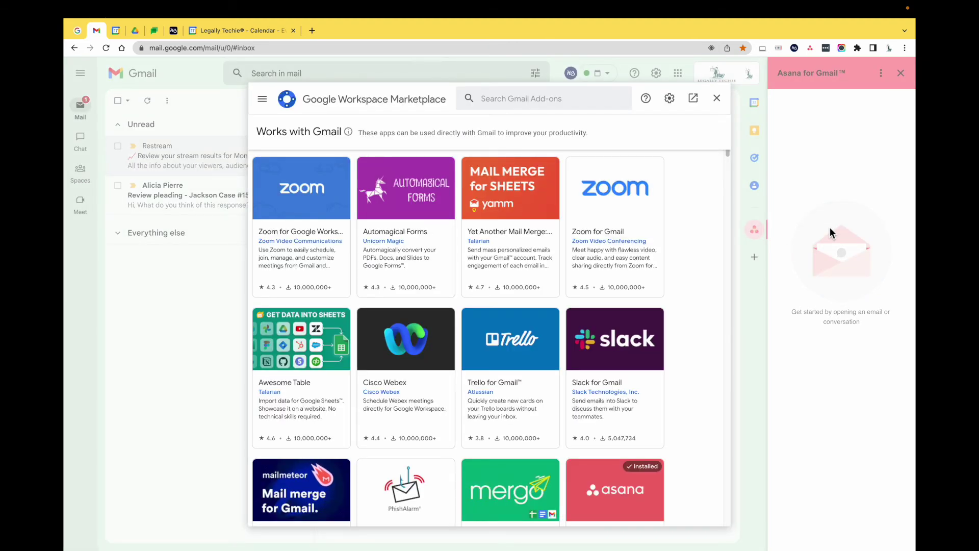
click(535, 98)
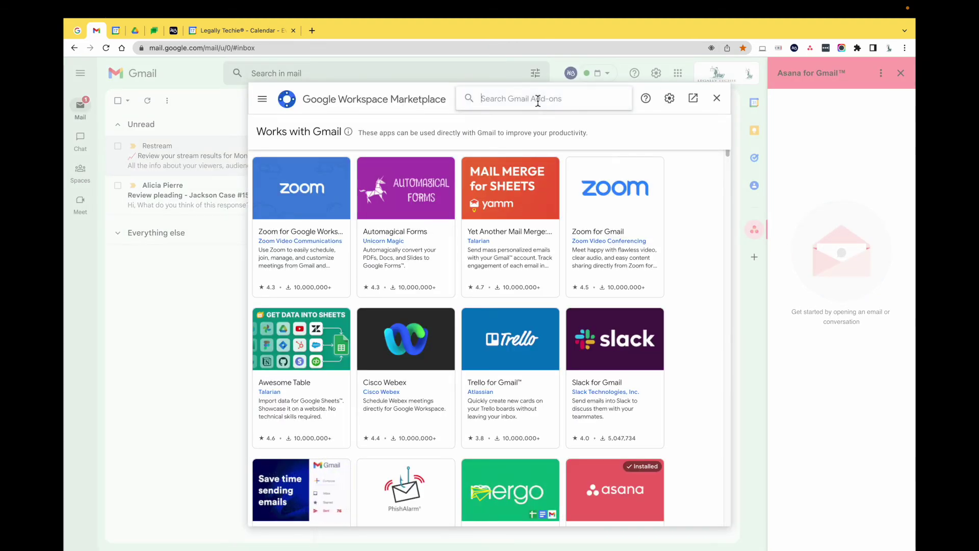
Step: Search the Marketplace for 'clio' add-ons, then for Actionstep
text(clio)
key(Return)
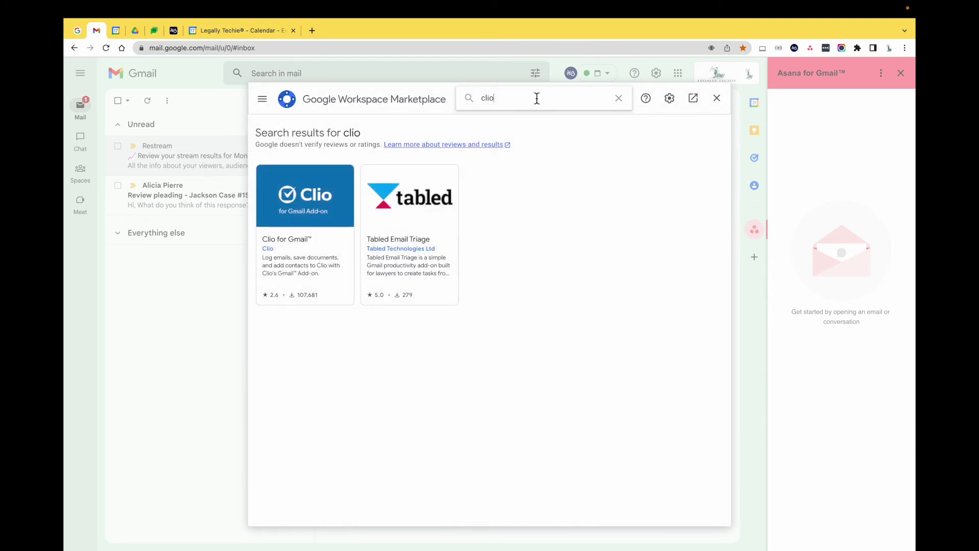
double_click(495, 98)
text(action)
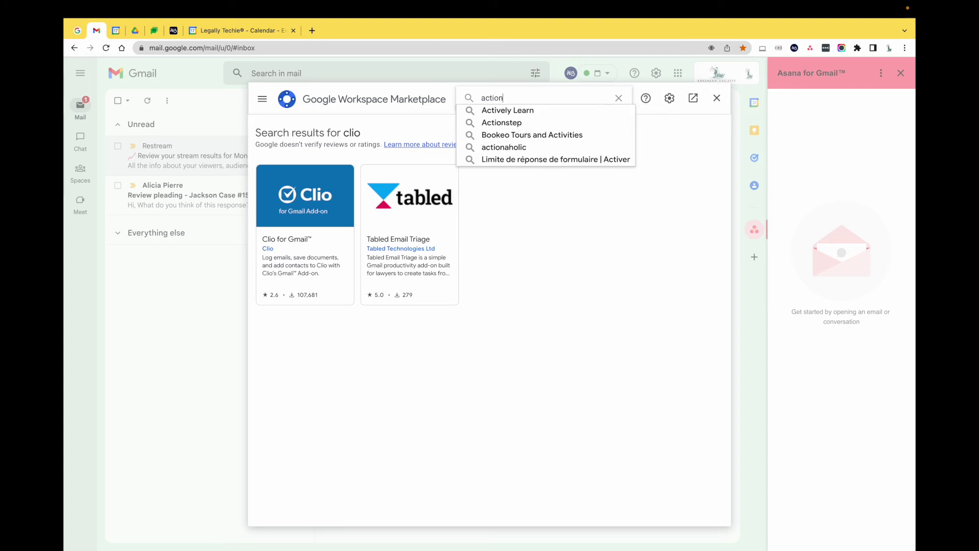
key(Down)
key(Return)
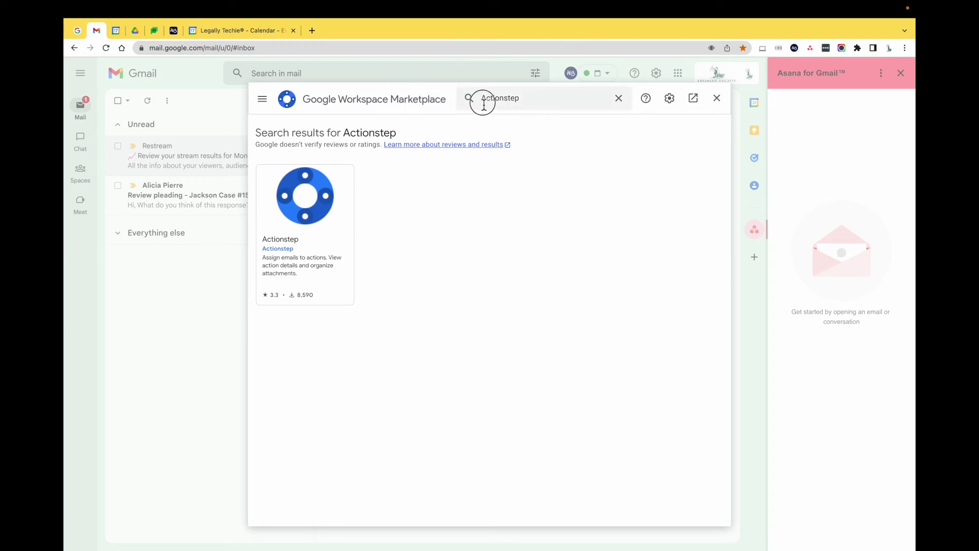
Step: Search for 'zoom' add-ons, browse the results, then close the Marketplace and Asana panel
click(618, 98)
text(zoom)
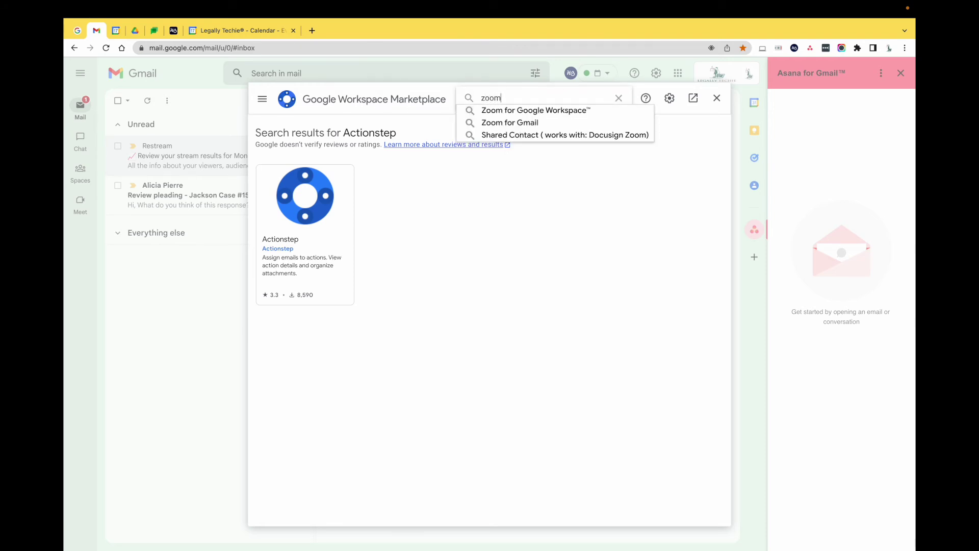
key(Return)
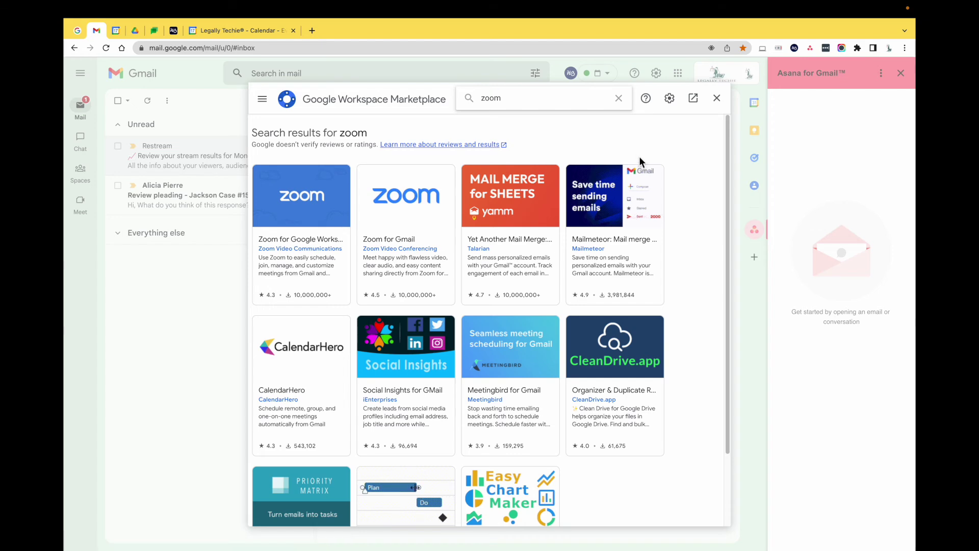
scroll(628, 476, down, 2)
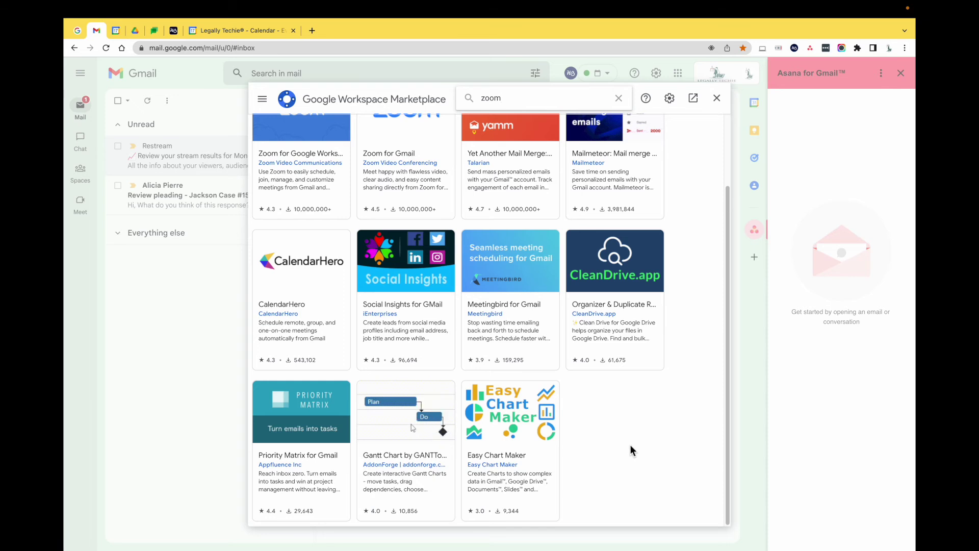
scroll(632, 454, up, 2)
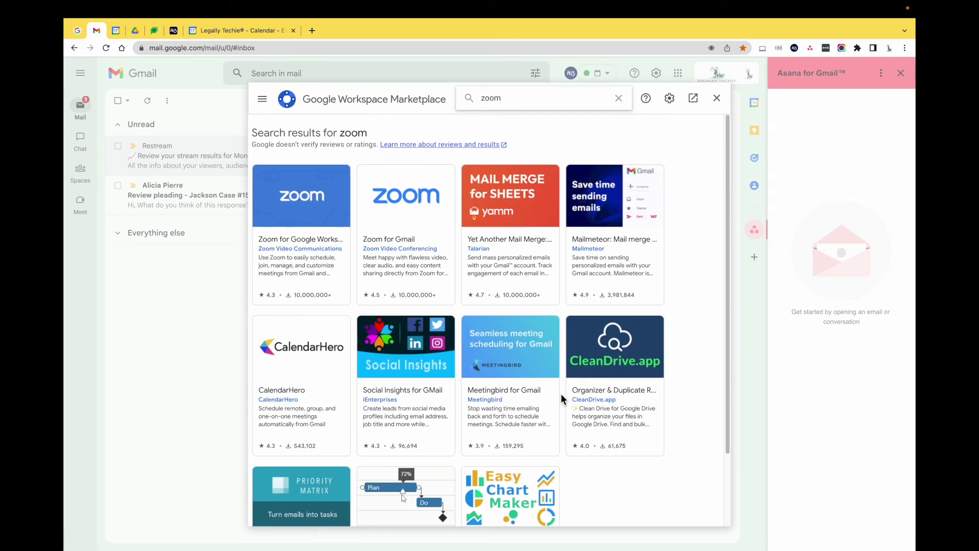
click(620, 98)
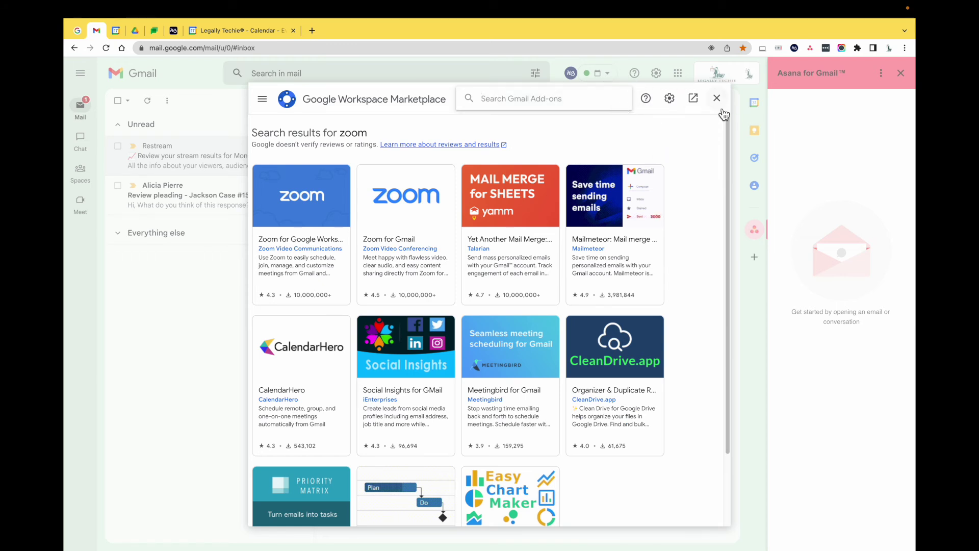
click(721, 108)
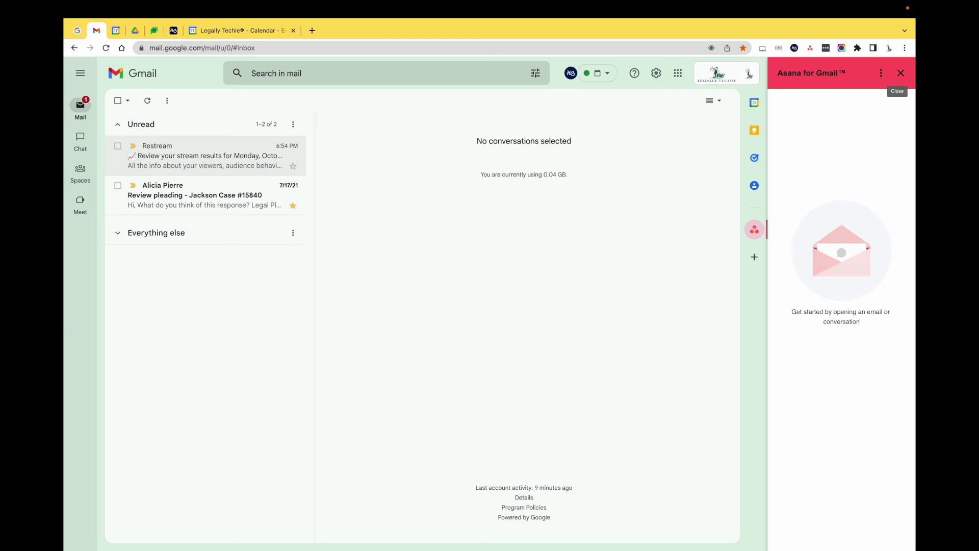
click(901, 73)
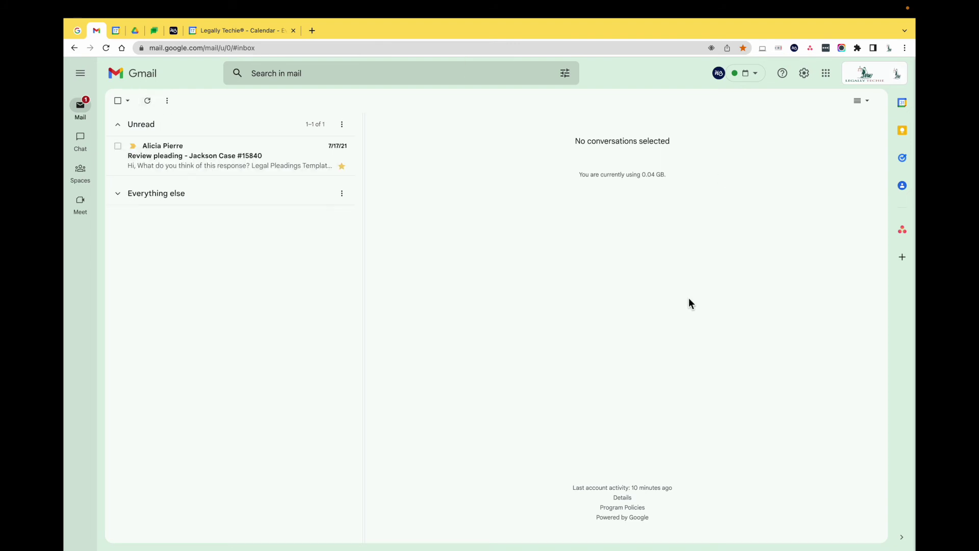
right_click(214, 167)
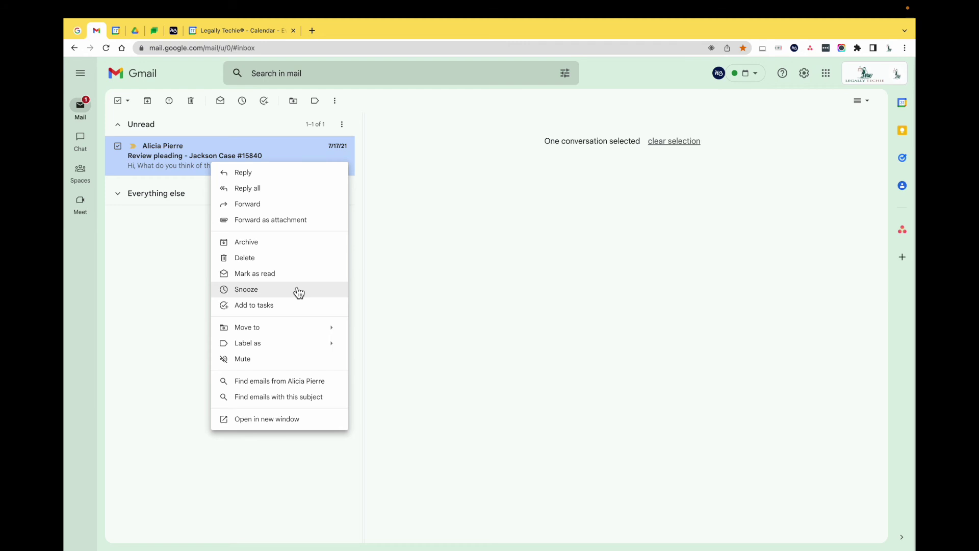
click(300, 290)
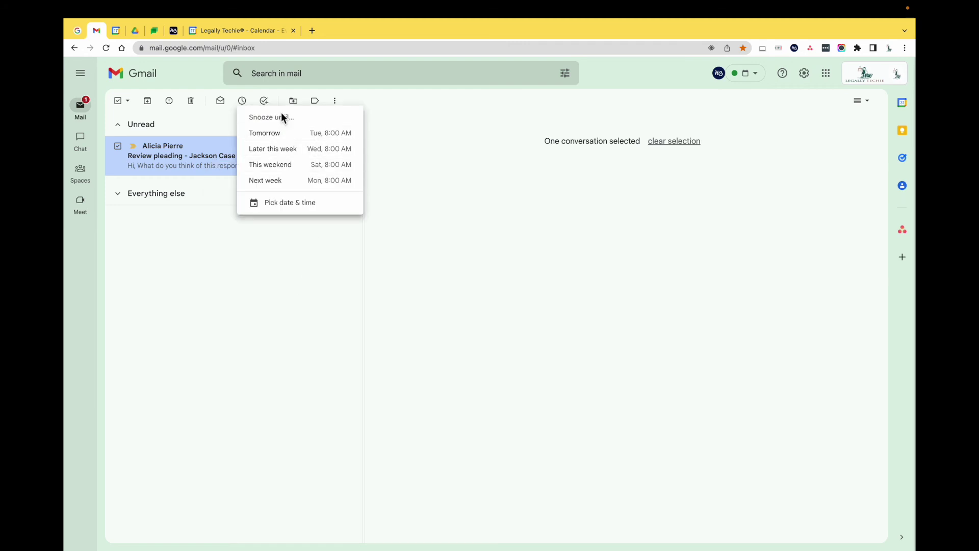
right_click(208, 159)
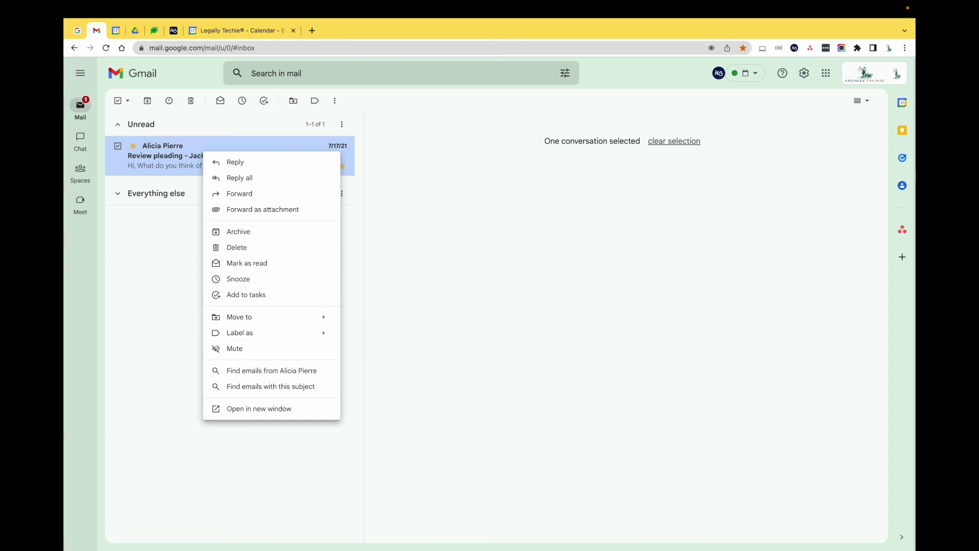
click(908, 167)
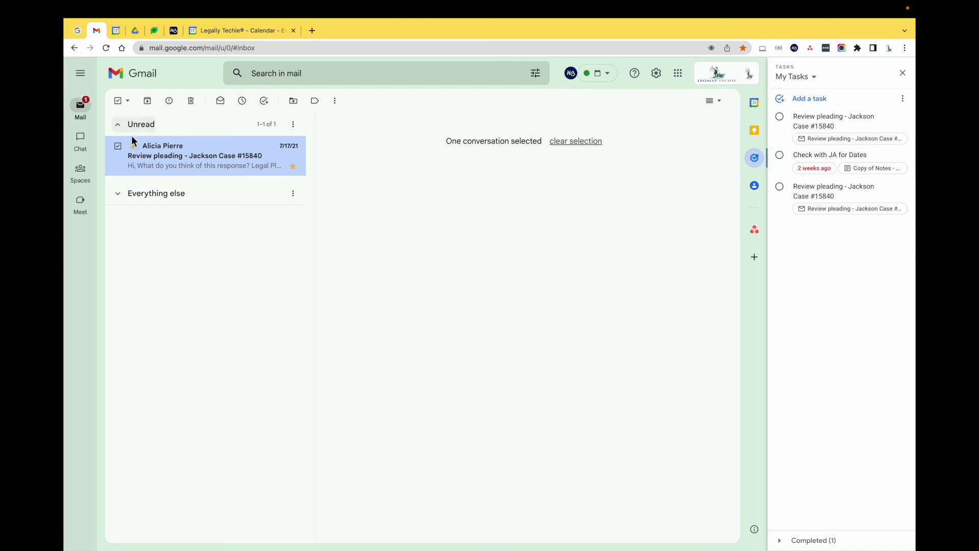
drag(183, 161, 791, 134)
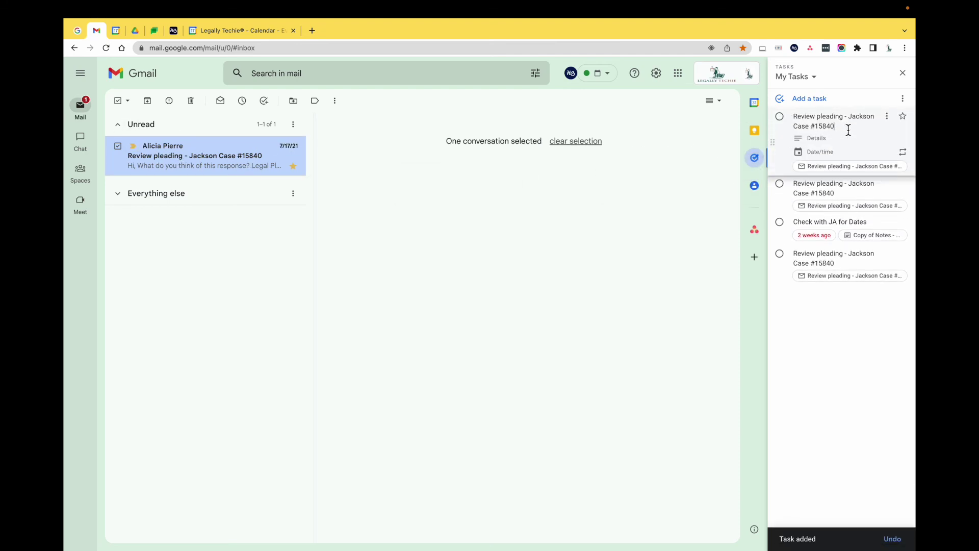
text(; P)
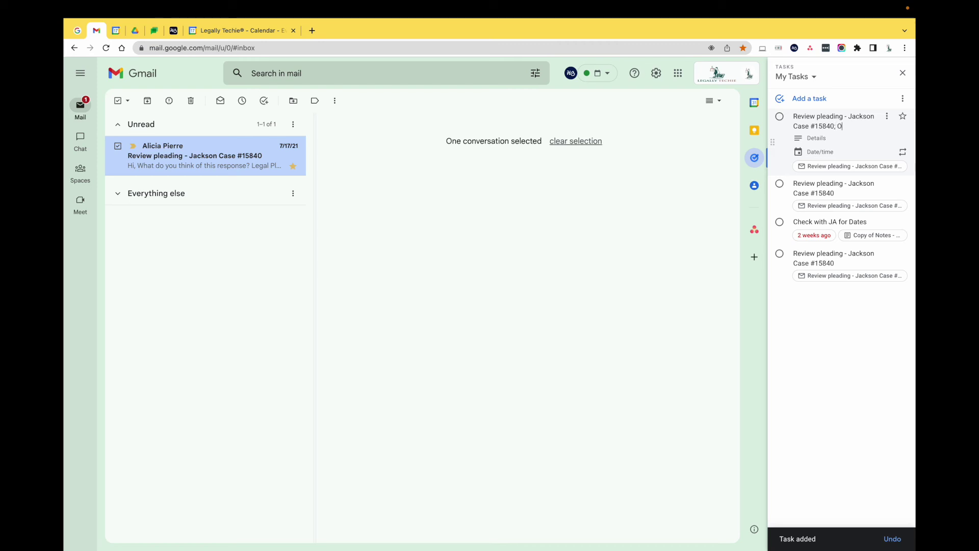
text(lease )
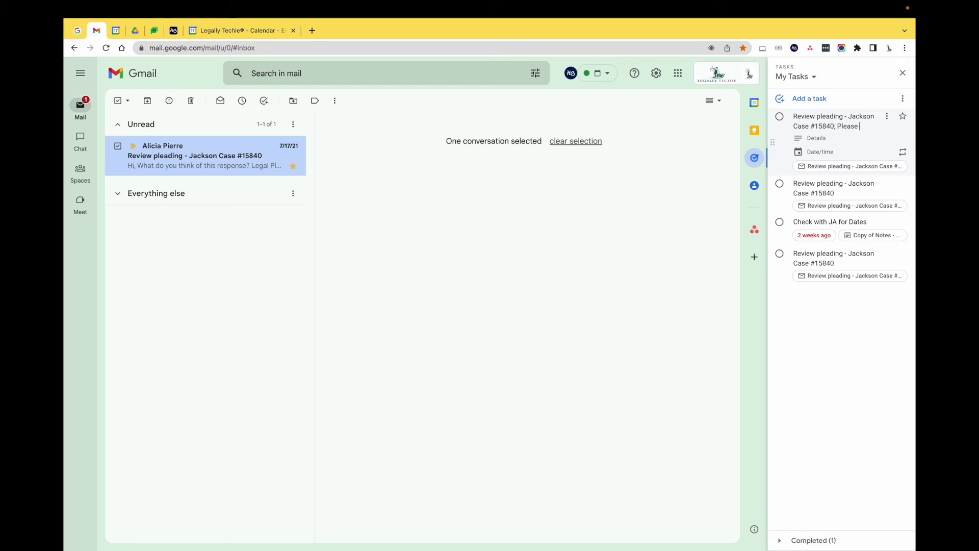
text(call)
text( clci)
text(int)
key(BackSpace)
key(BackSpace)
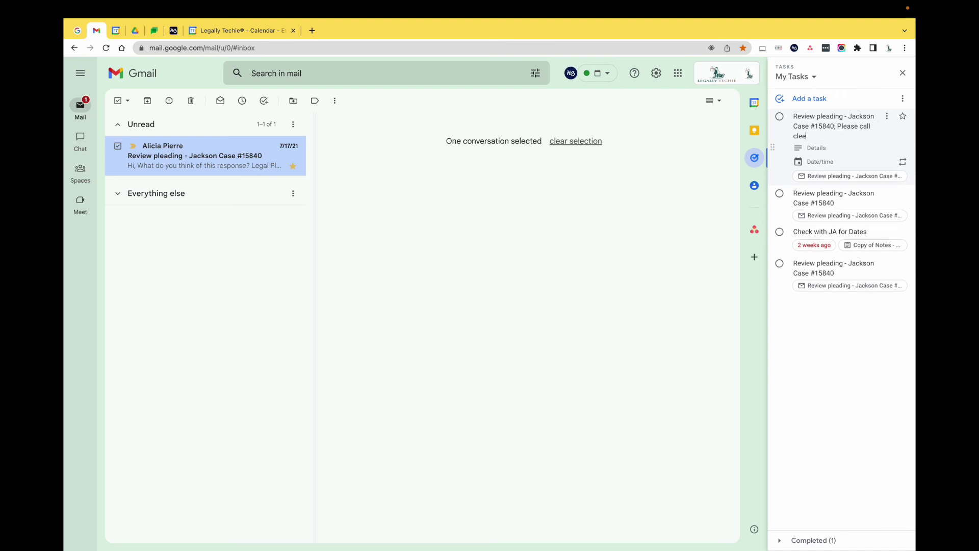
key(BackSpace)
key(BackSpace)
text(ien)
right_click(209, 159)
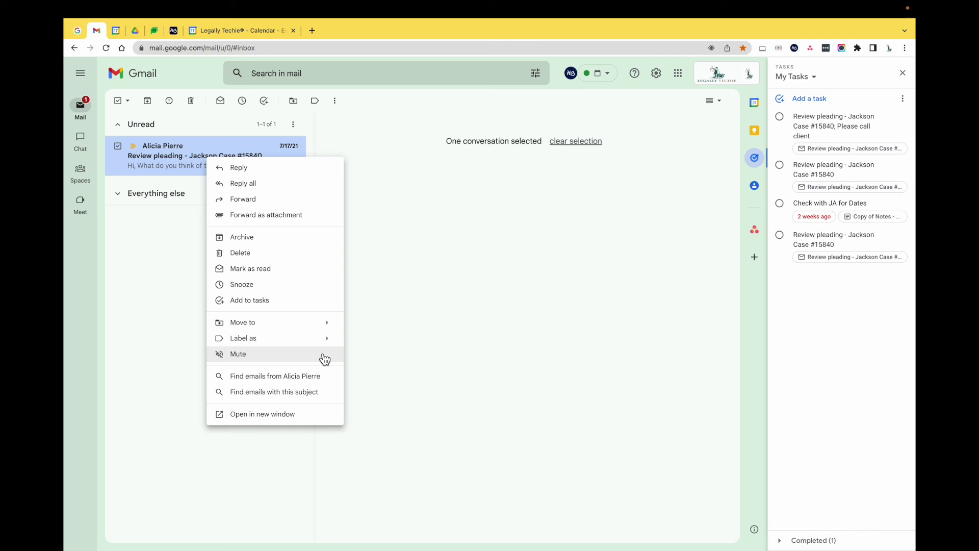
click(436, 191)
click(170, 170)
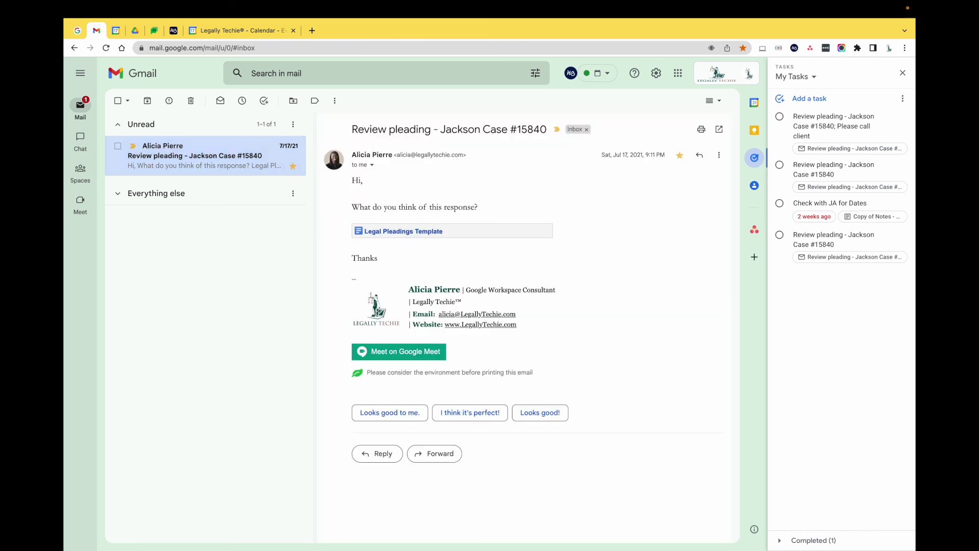
click(903, 72)
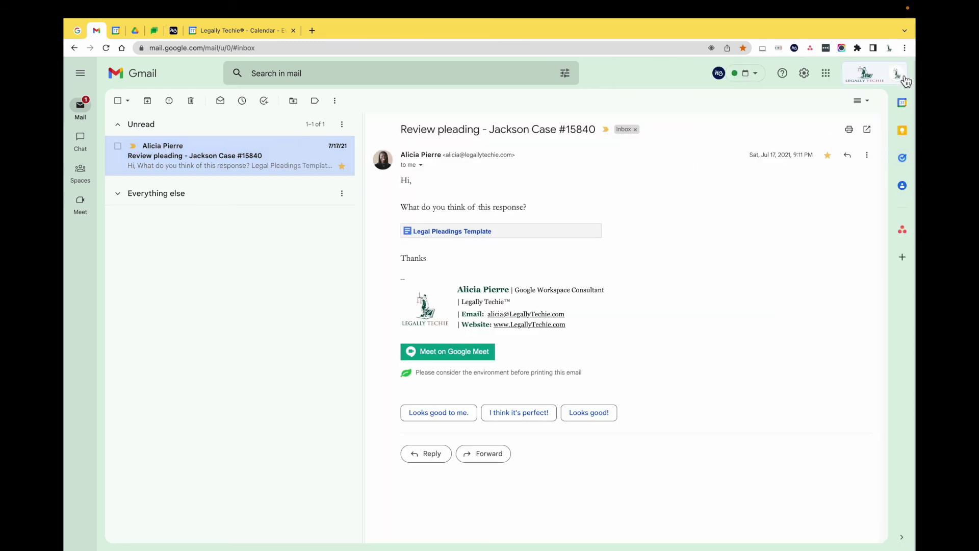
Step: Create a calendar event from the email, giving an Oct 17, 7:30–8:30pm draft
click(872, 156)
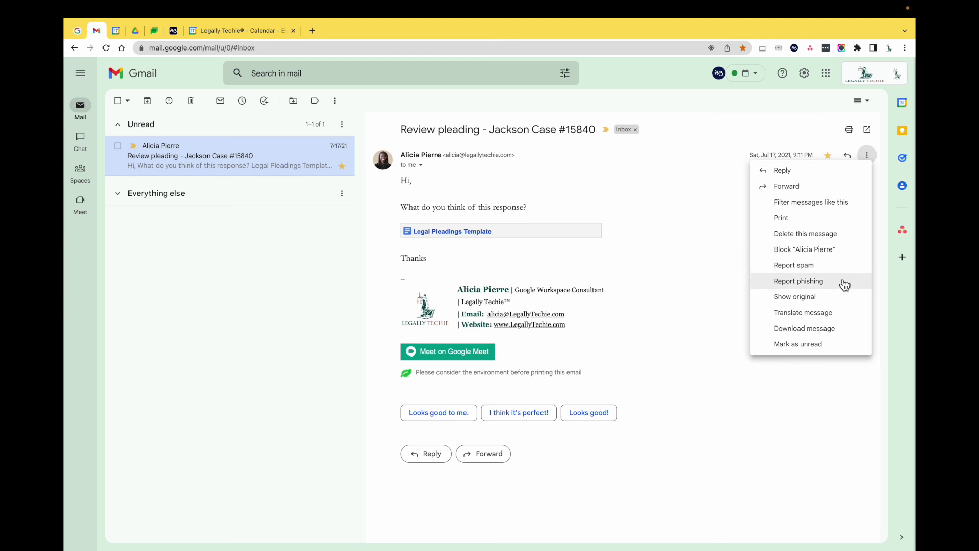
click(752, 111)
click(334, 100)
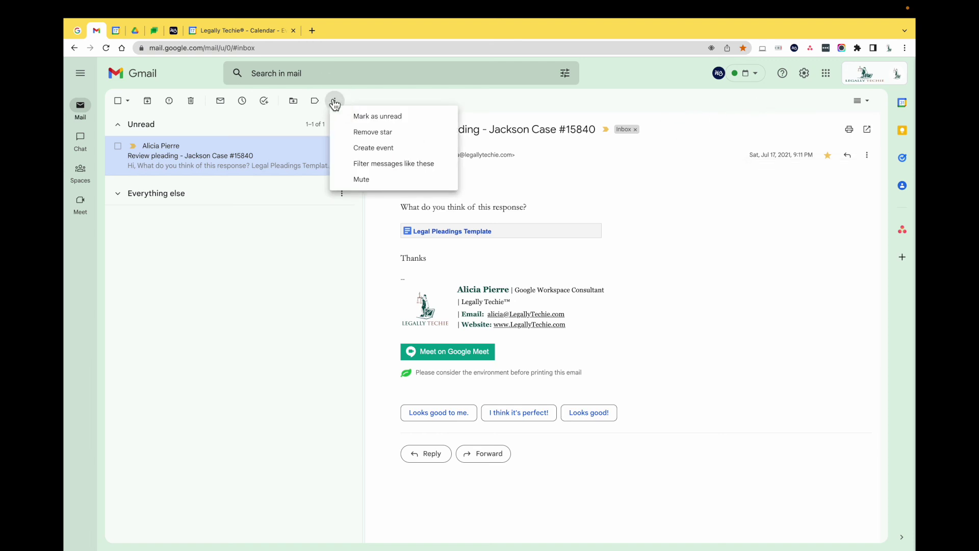
click(396, 149)
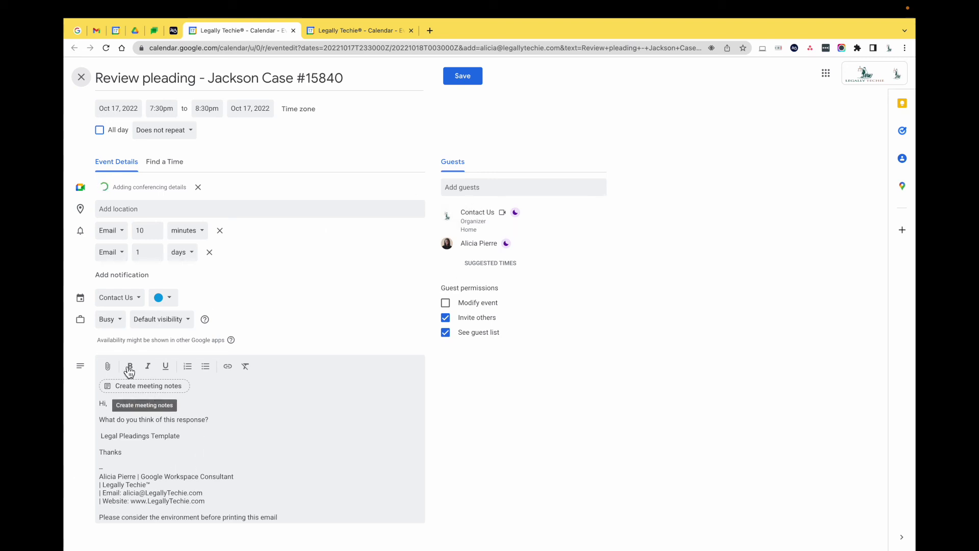
Step: Discard the unsaved pleading event draft without attaching anything and close the Calendar tab
click(106, 368)
key(Escape)
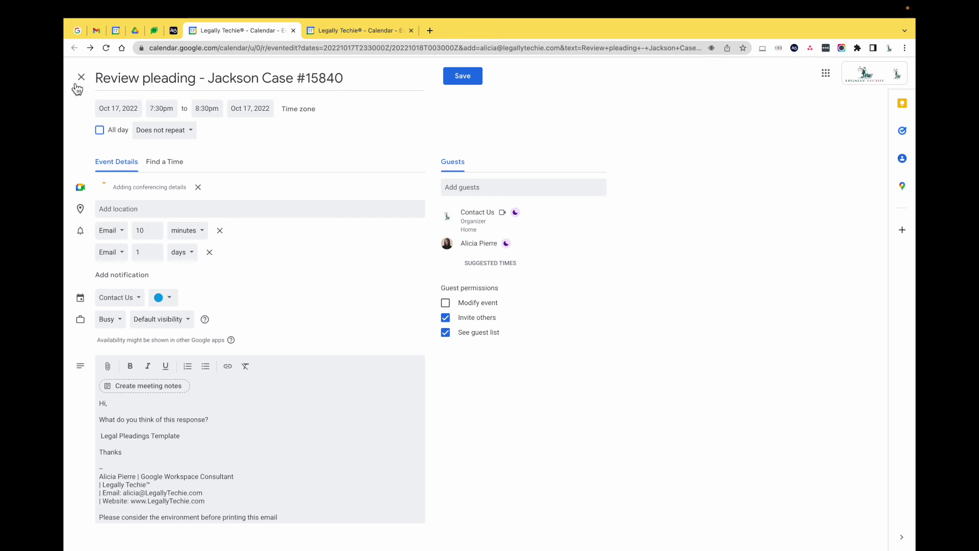
click(94, 79)
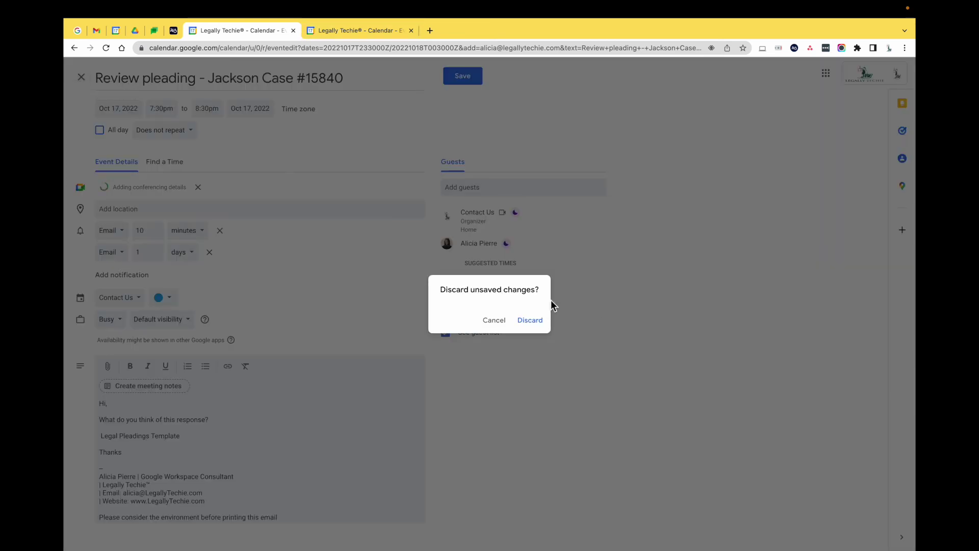
click(531, 320)
click(293, 31)
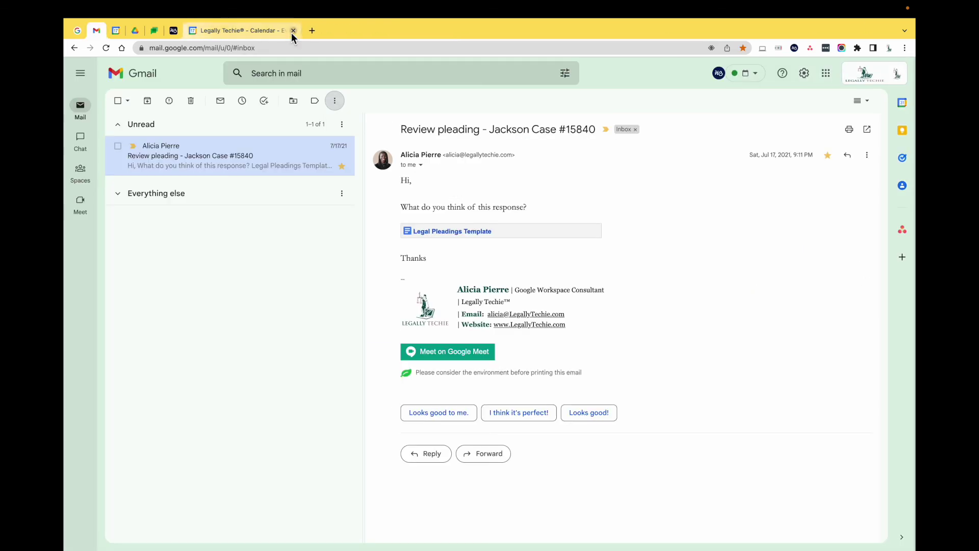
Step: Close the 'Legally Techie® - Calendar' tab and collapse the inbox's Unread section
click(293, 31)
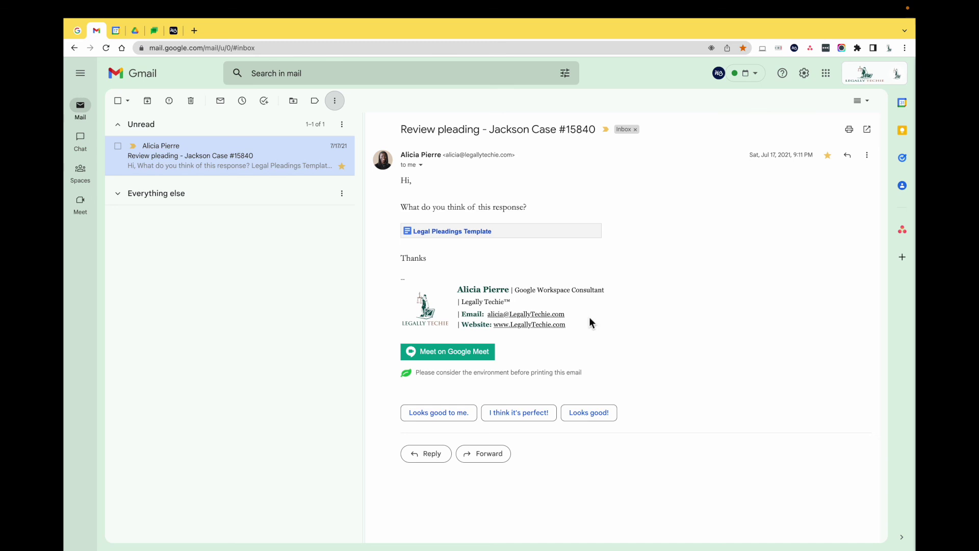
click(134, 131)
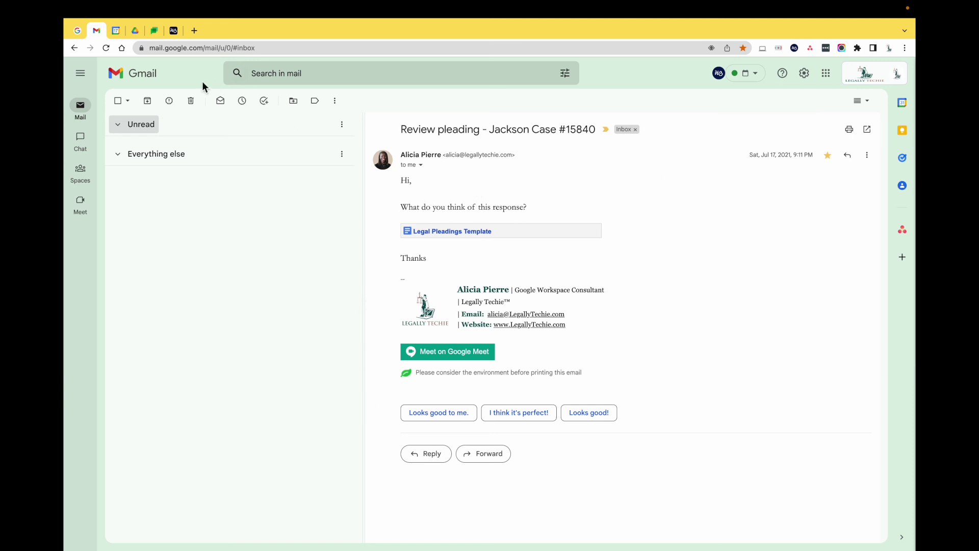
click(139, 83)
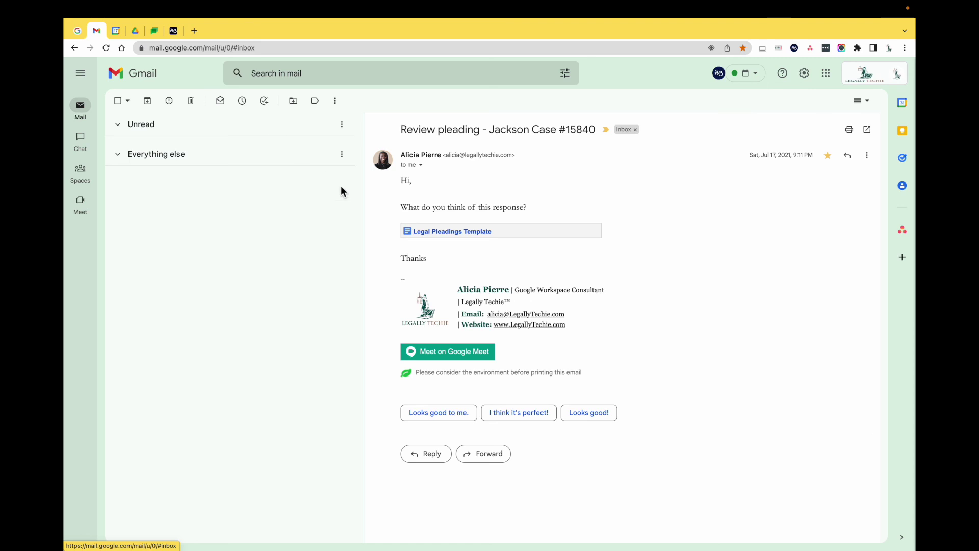